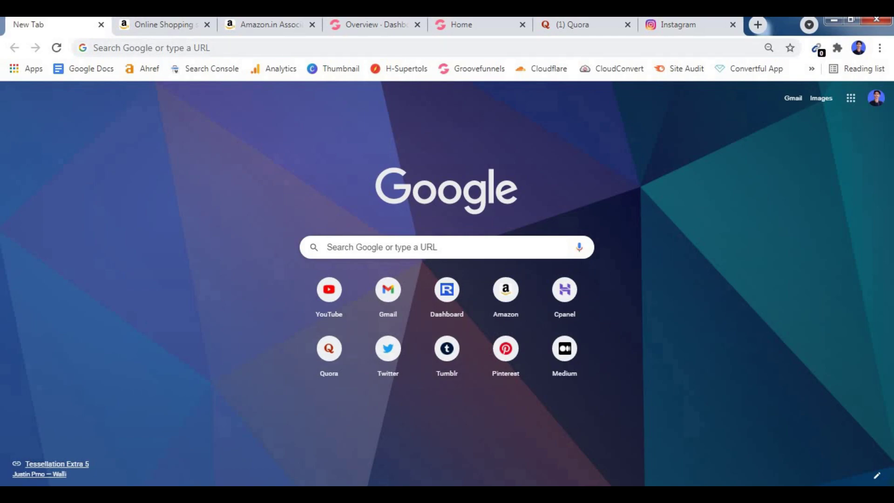
Close the empty new tab and look through the product categories and deals on the Amazon.in homepage
left_click(101, 24)
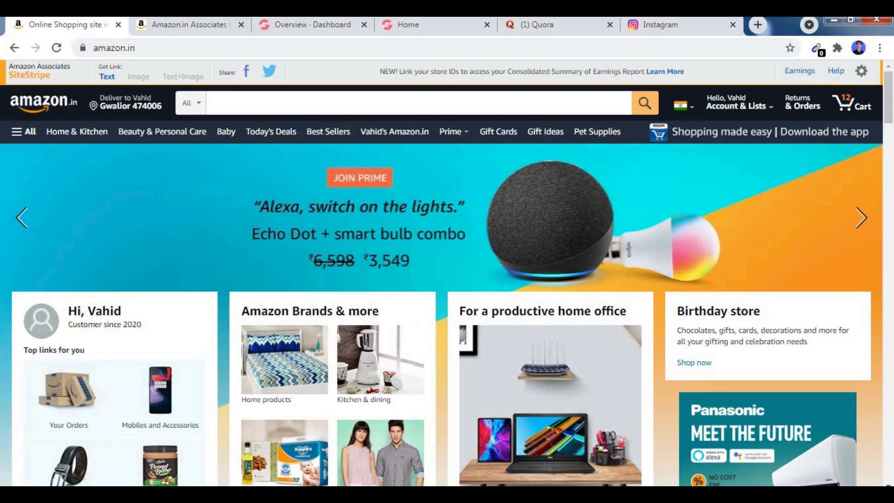
scroll(446, 273, "down", 15)
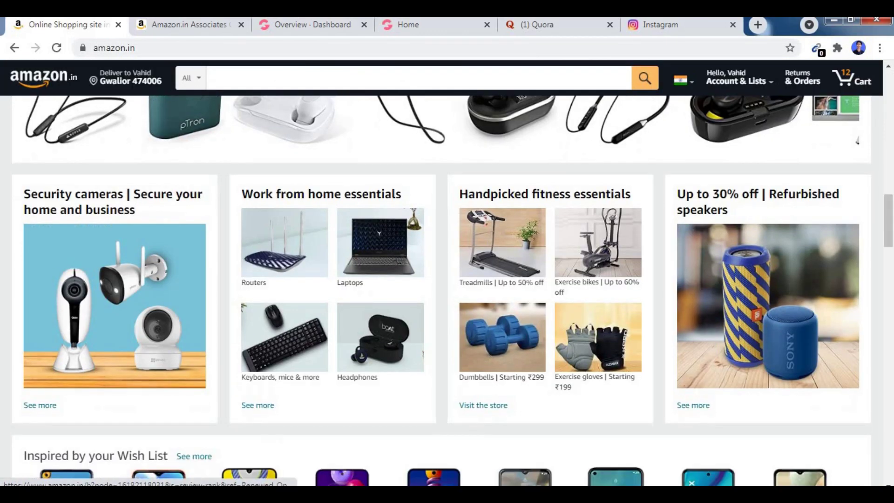
scroll(446, 290, "up", 12)
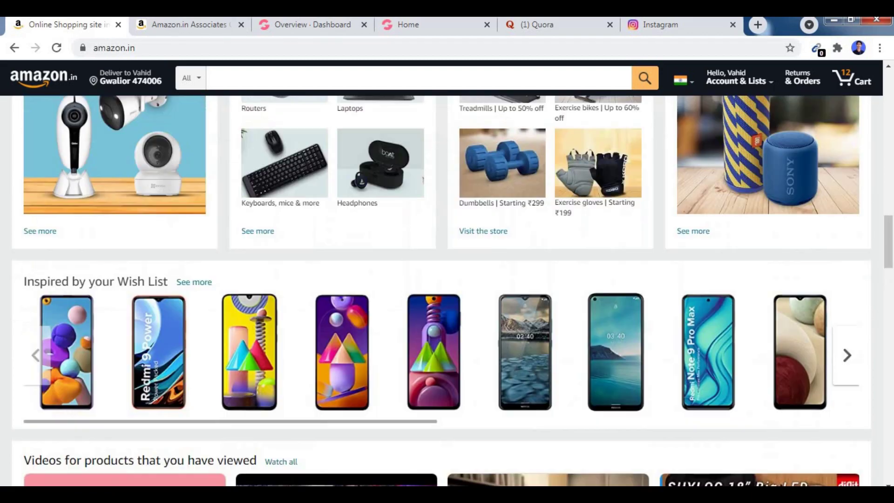
scroll(74, 349, "up", 10)
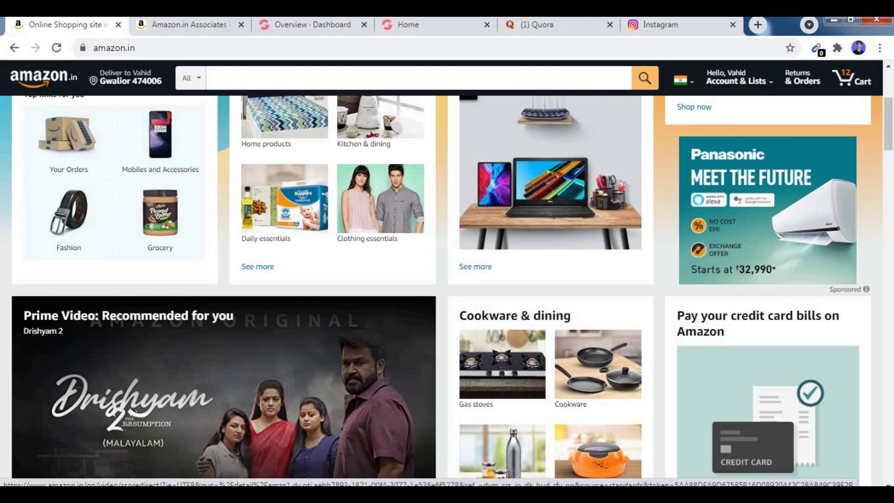
scroll(224, 386, "down", 2)
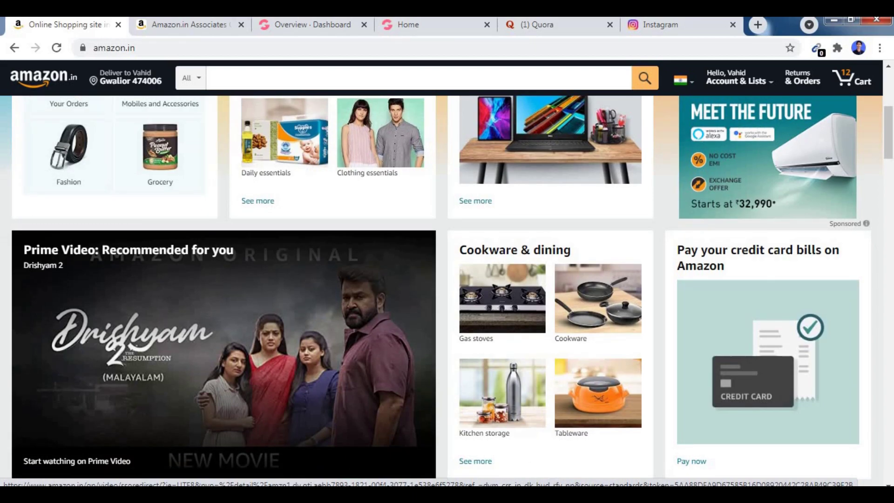
scroll(223, 354, "down", 10)
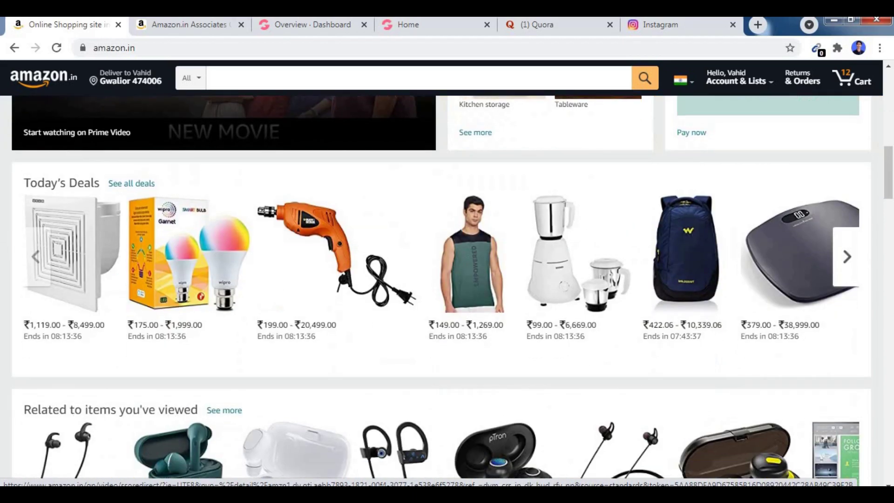
scroll(856, 272, "down", 5)
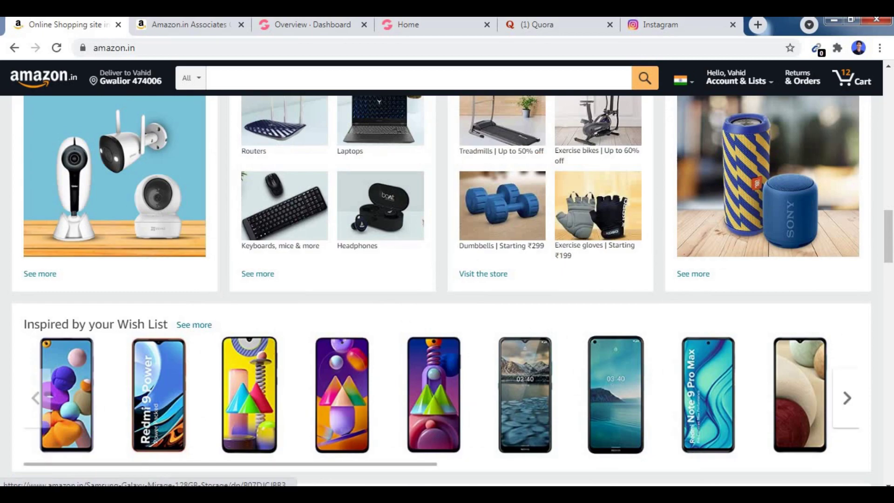
Open the Amazon Associates Advertising Fee Schedule and examine the fixed advertising rates per product category and the excluded products
key("ctrl+Tab")
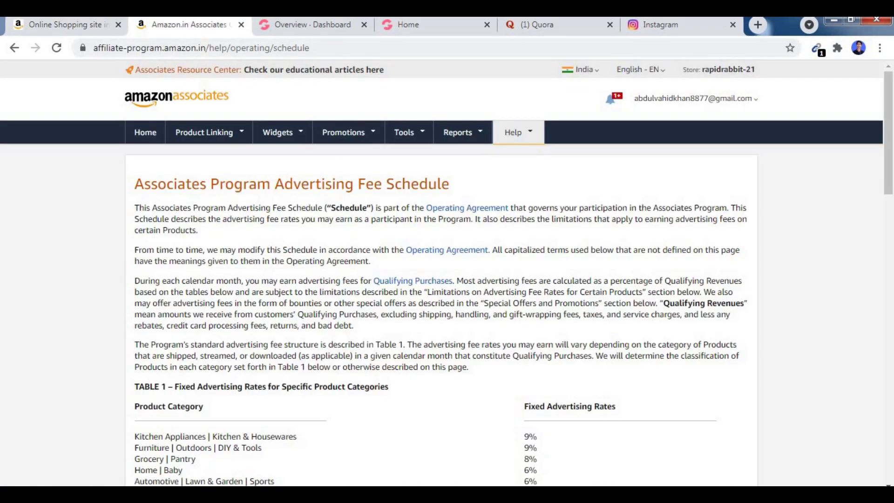
left_click(517, 132)
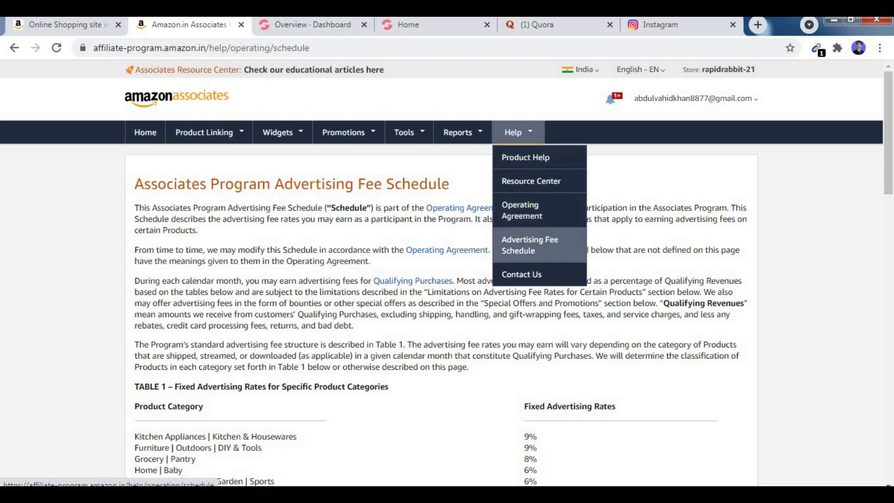
left_click(530, 245)
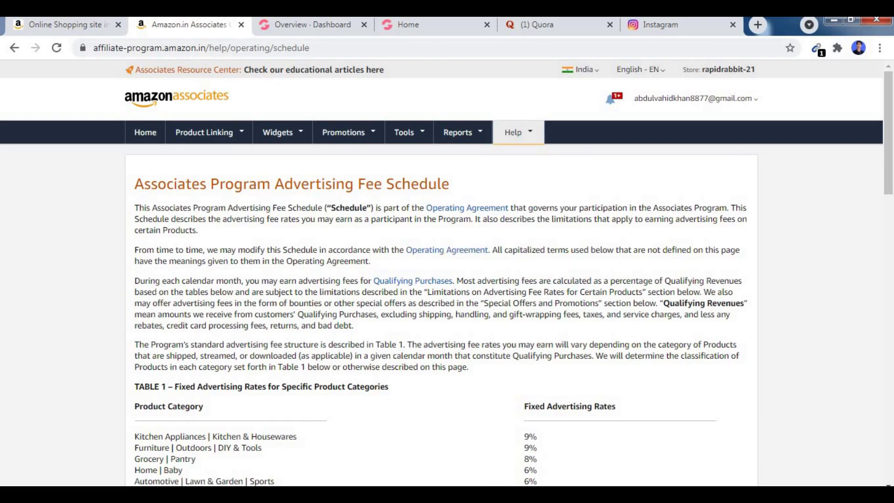
scroll(470, 411, "down", 10)
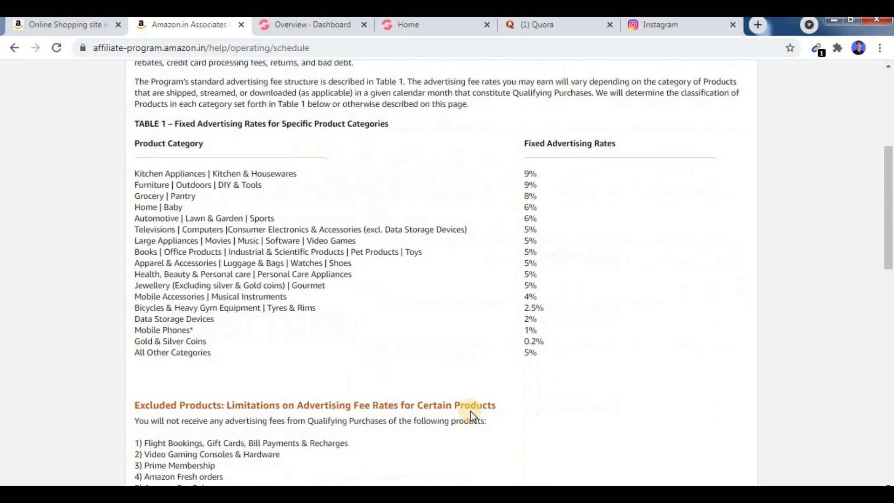
scroll(275, 235, "up", 4)
scroll(547, 359, "down", 8)
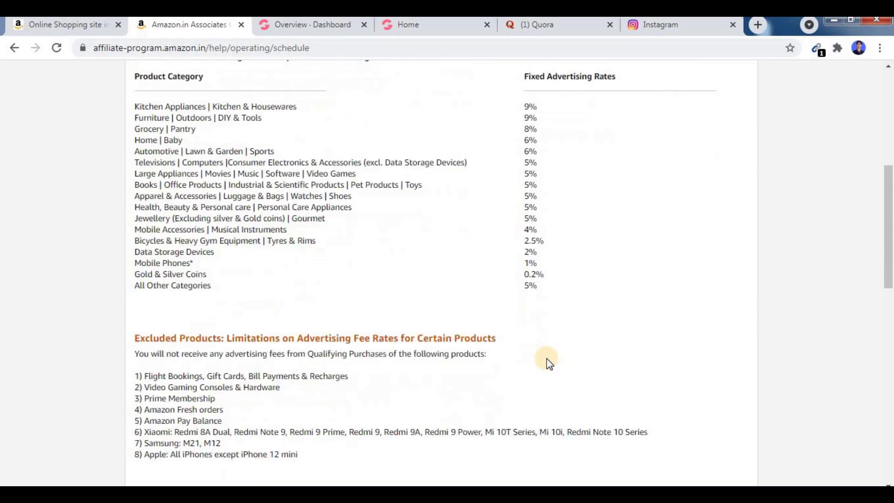
Examine the Audible Free Trial entry in the Bounty Events table of the fee schedule
scroll(549, 363, "down", 3)
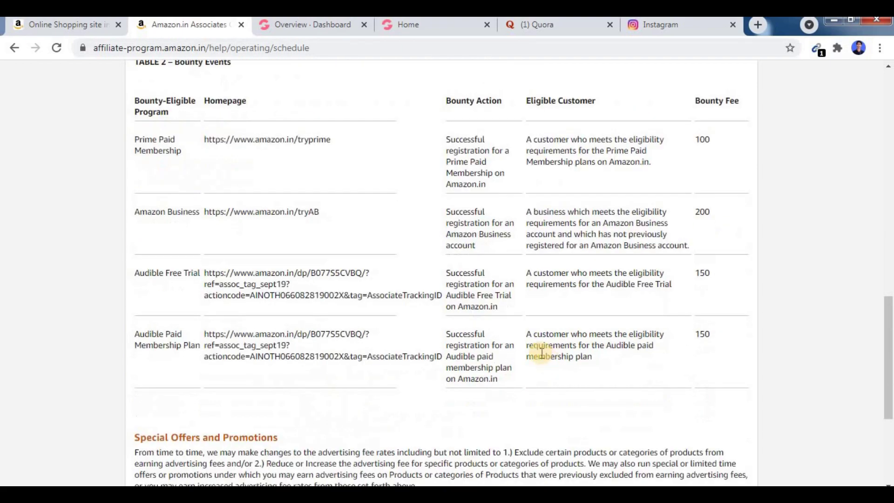
left_click_drag(138, 272, 207, 272)
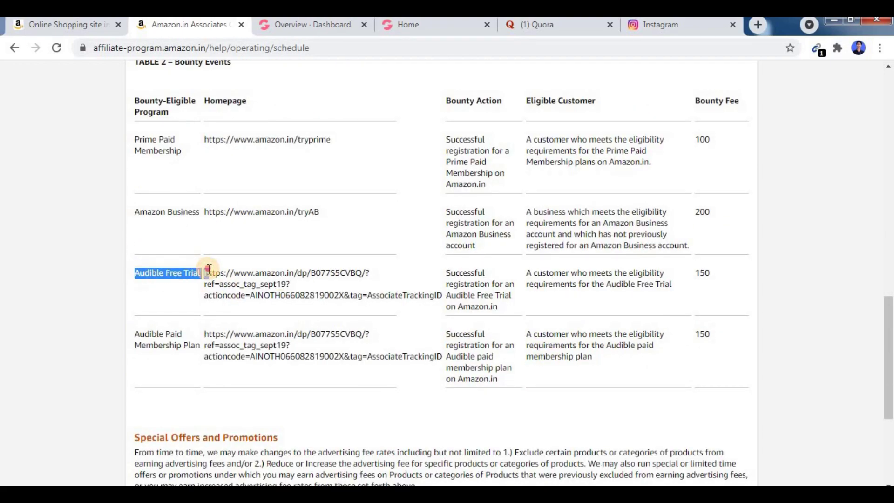
left_click(448, 276)
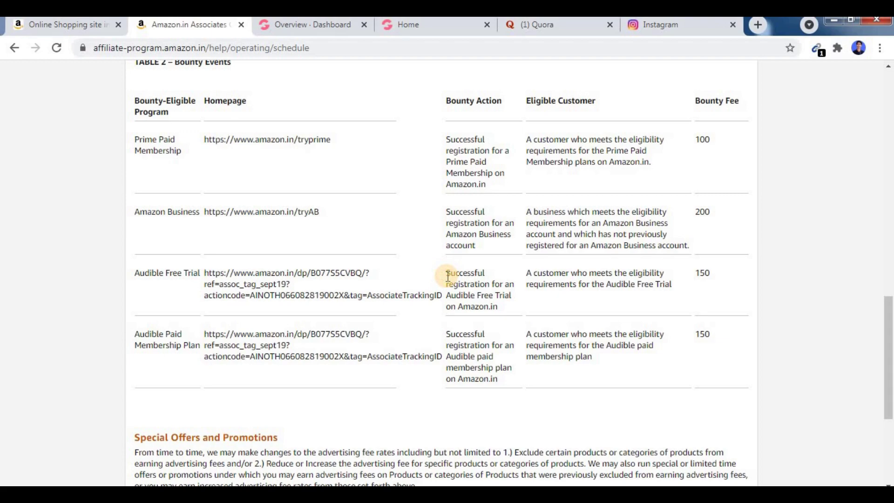
Return to the Amazon.in store and search for "rich dad poor dad audiobook"
left_click(54, 35)
left_click(265, 81)
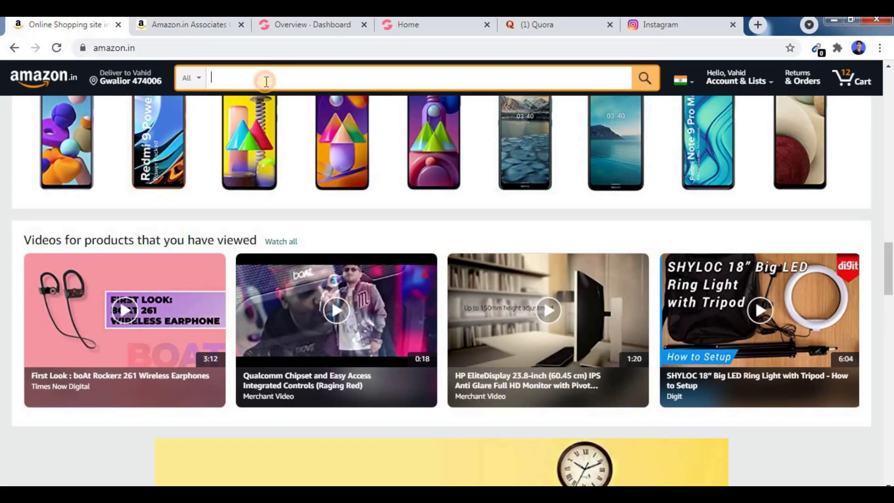
type("ric")
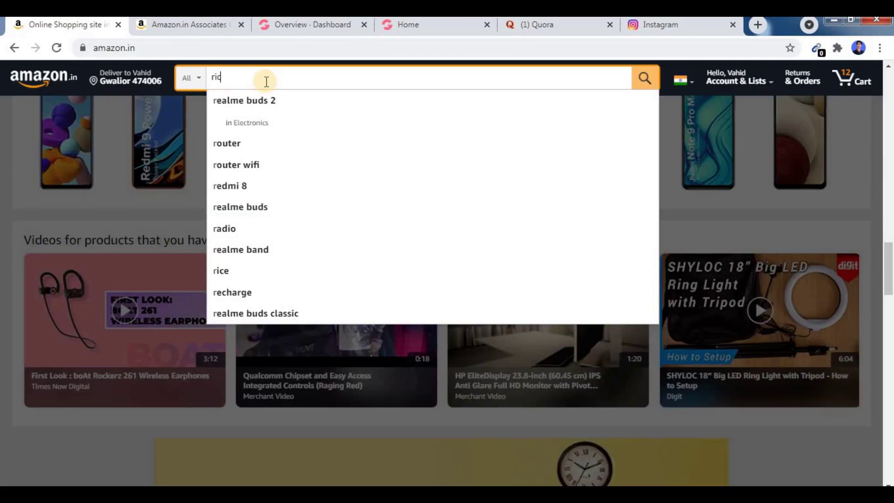
type("h das")
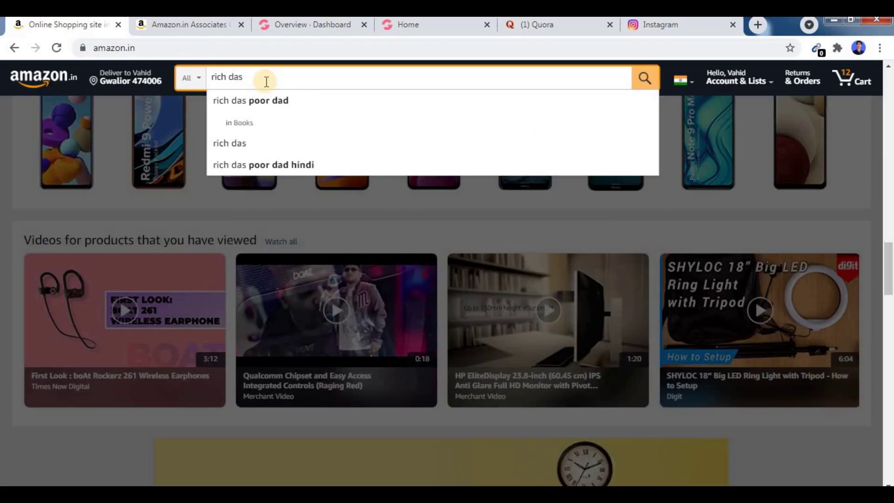
key("BackSpace")
type("d")
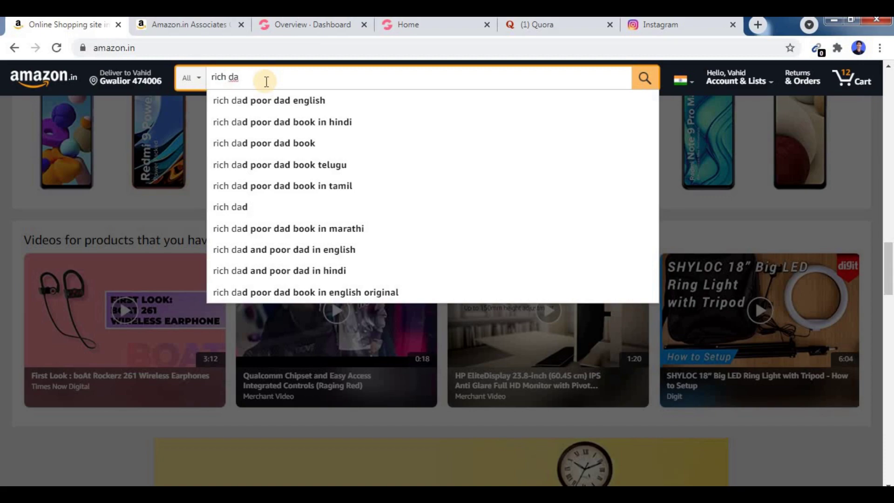
key("Down")
key("BackSpace")
key("BackSpace")
key("BackSpace")
key("BackSpace")
key("BackSpace")
key("BackSpace")
key("BackSpace")
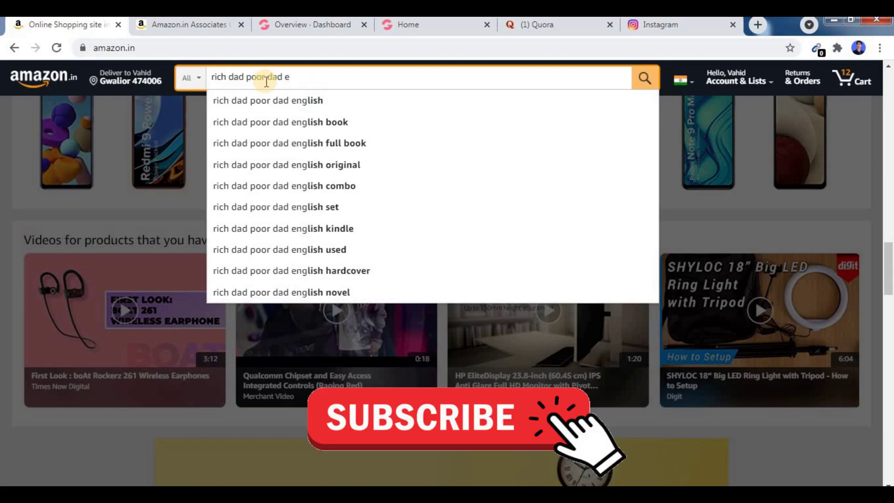
type("audio")
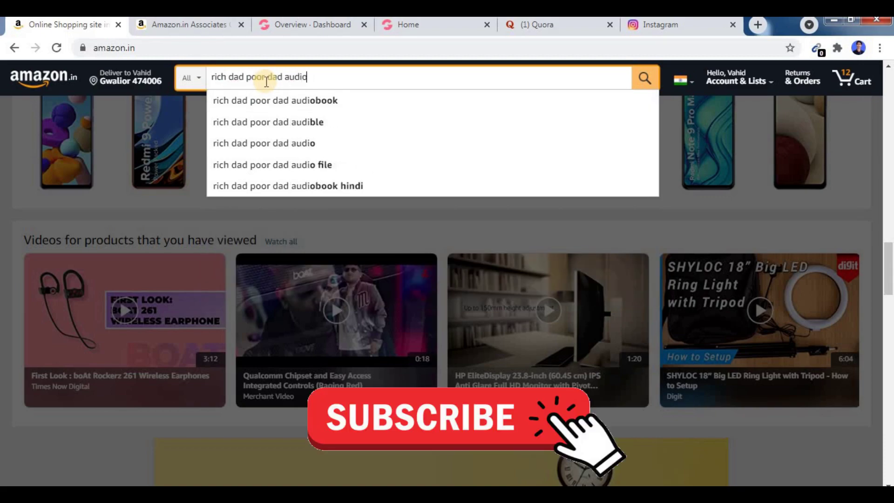
type("book")
key("Return")
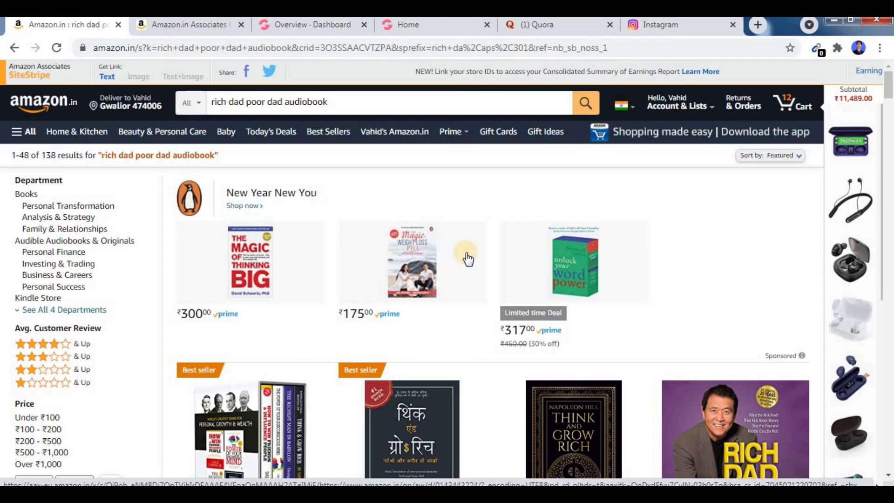
Open the Rich Dad Poor Dad: 20th Anniversary Edition audiobook from the results and start its free Audible trial
scroll(747, 300, "down", 3)
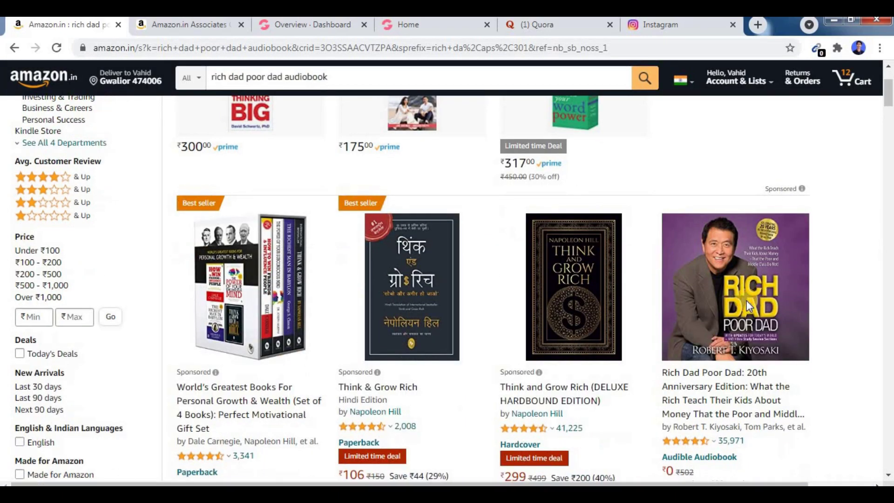
left_click(746, 300)
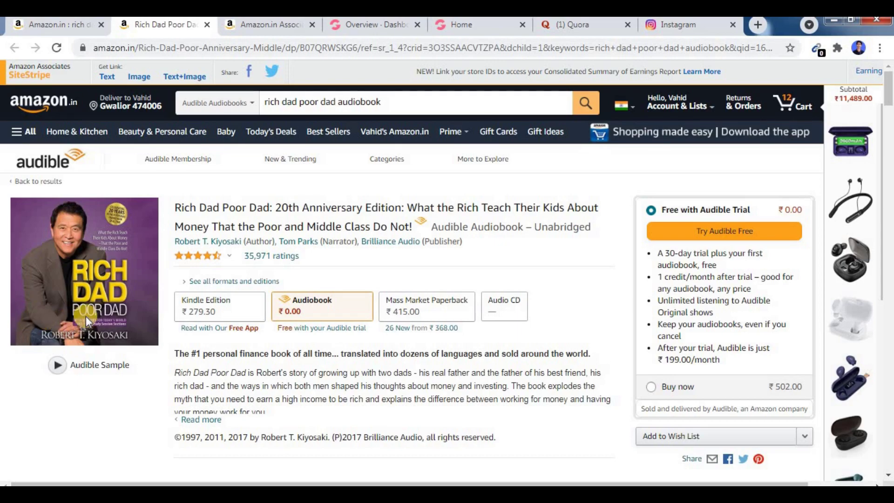
left_click(736, 243)
left_click(736, 238)
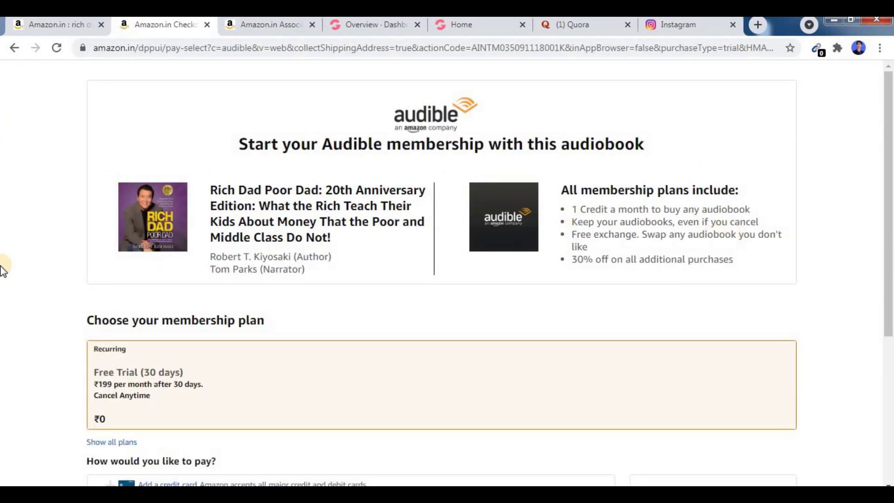
Review the Audible membership plan, payment methods and order summary, and go back to the audiobook's product page
scroll(4, 266, "down", 3)
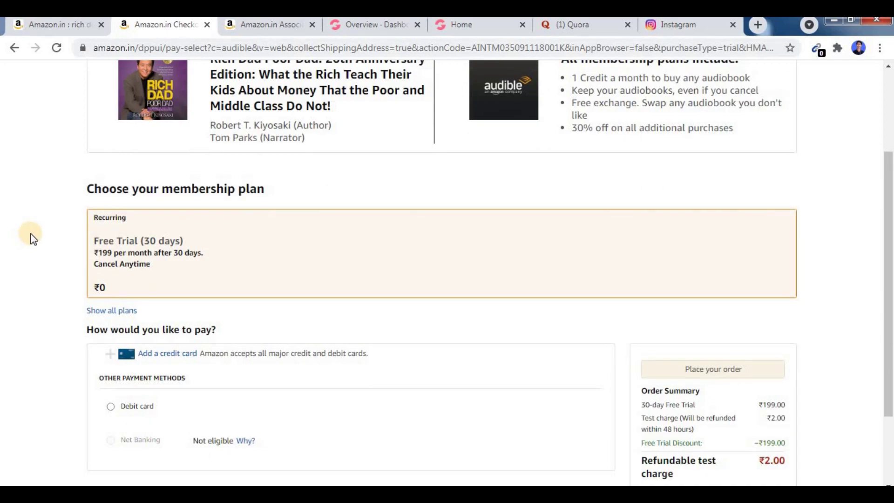
scroll(32, 238, "down", 2)
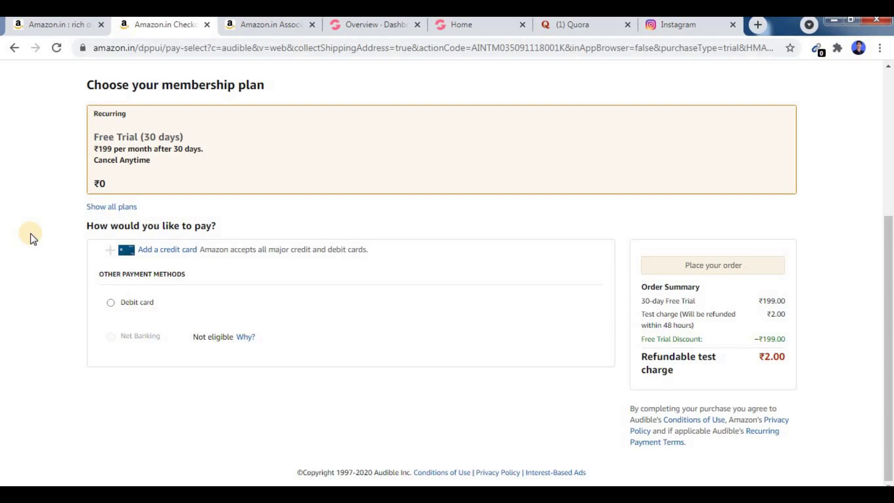
scroll(33, 238, "up", 3)
left_click(12, 47)
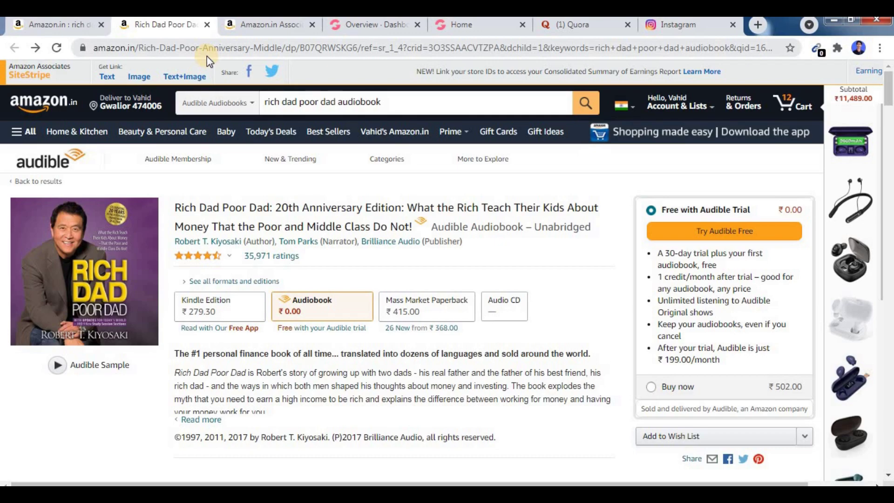
Highlight the Audible Free Trial's bounty fee and homepage link in the Associates Bounty Events table
left_click(244, 27)
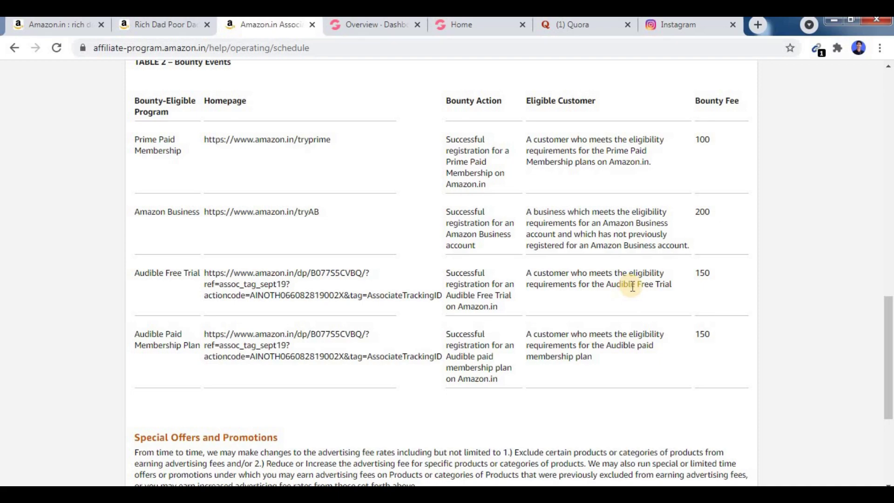
left_click(711, 278)
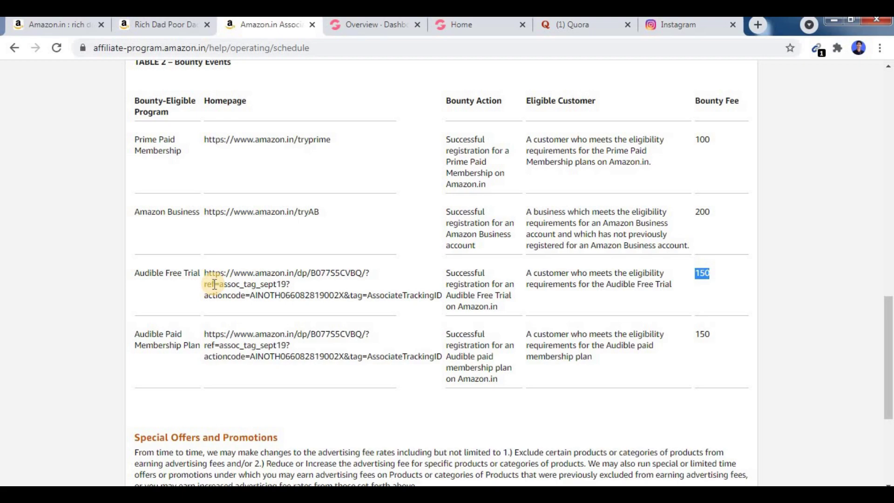
left_click_drag(204, 273, 368, 301)
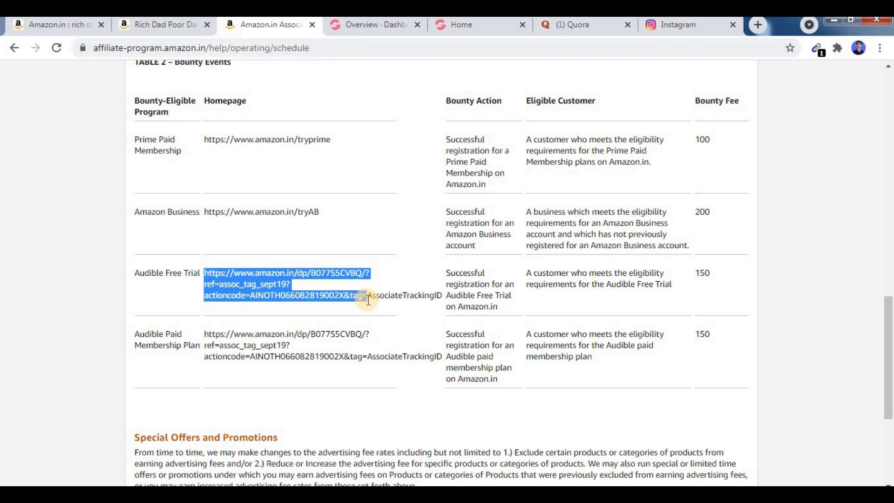
Check the Associates store ID against the Audible trial link's AssociateTrackingID placeholder, and return to the audiobook's product page
scroll(368, 299, "up", 20)
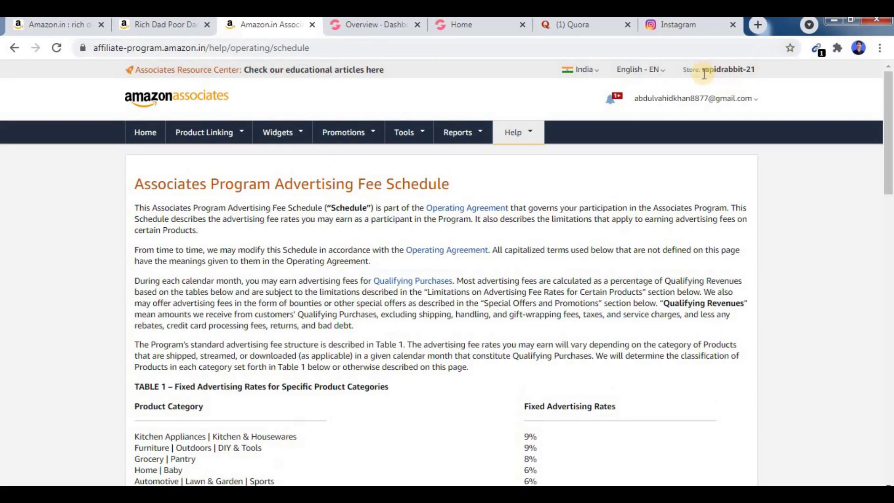
left_click_drag(702, 70, 752, 88)
scroll(678, 204, "down", 20)
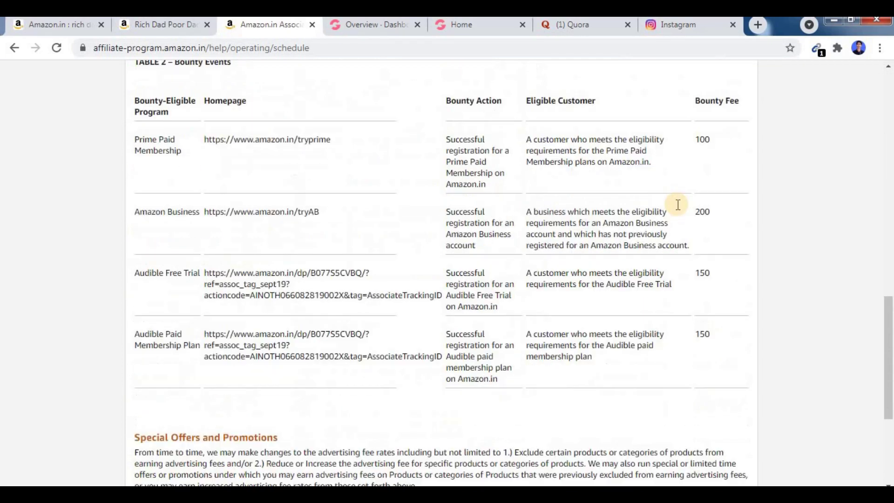
scroll(677, 204, "up", 5)
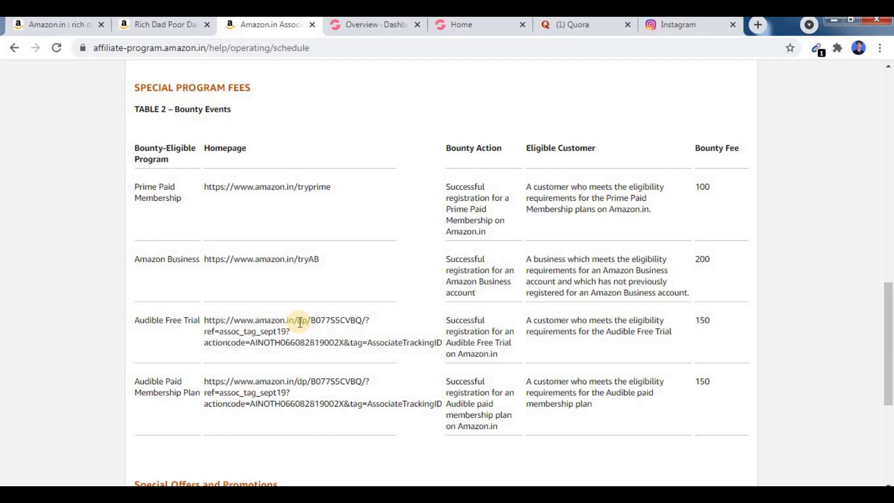
left_click(152, 26)
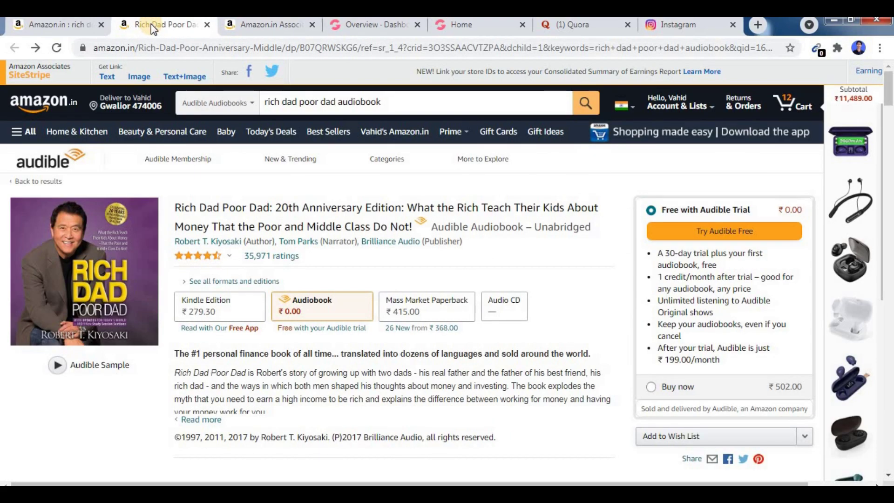
Generate a short text affiliate link for the audiobook, check its free Audible trial sign-up page, and return to the product page
left_click(108, 78)
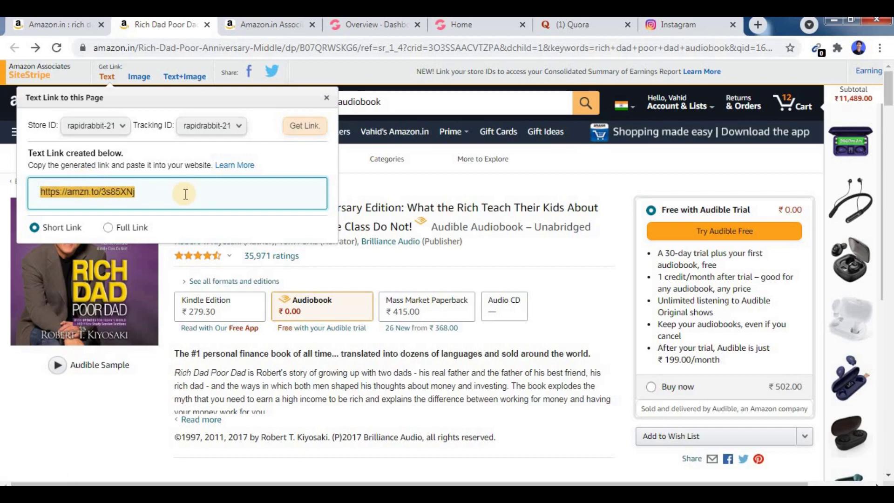
left_click(326, 97)
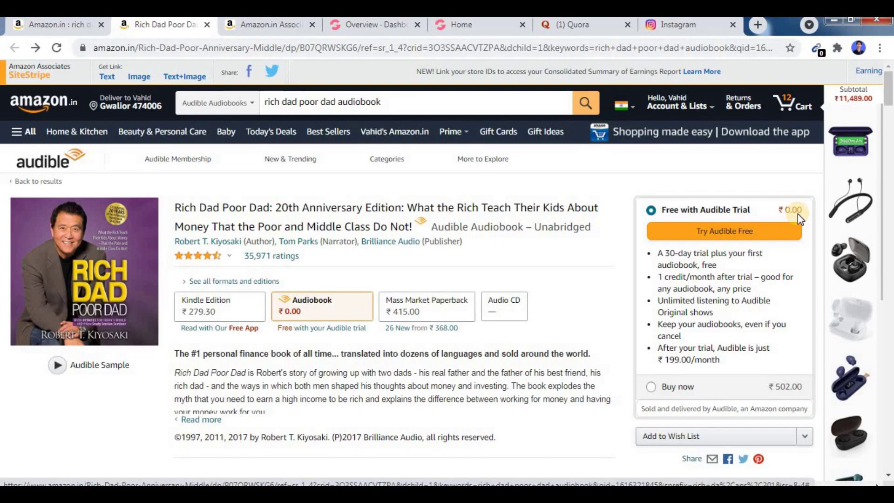
left_click(766, 236)
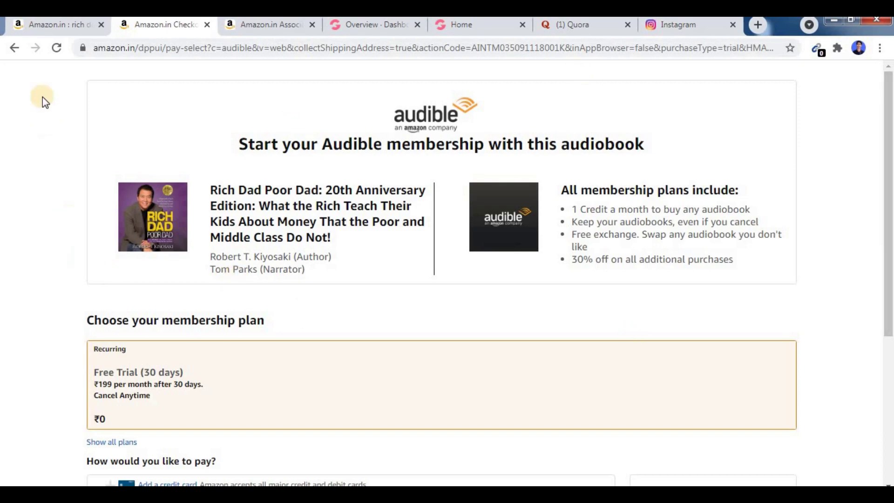
left_click(13, 51)
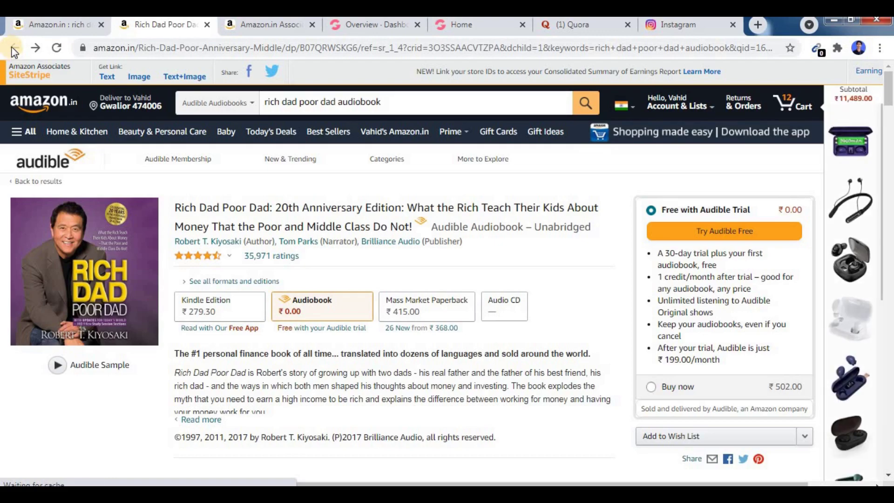
Switch to GrooveFunnels, open GroovePages, and start creating a new site
left_click(356, 27)
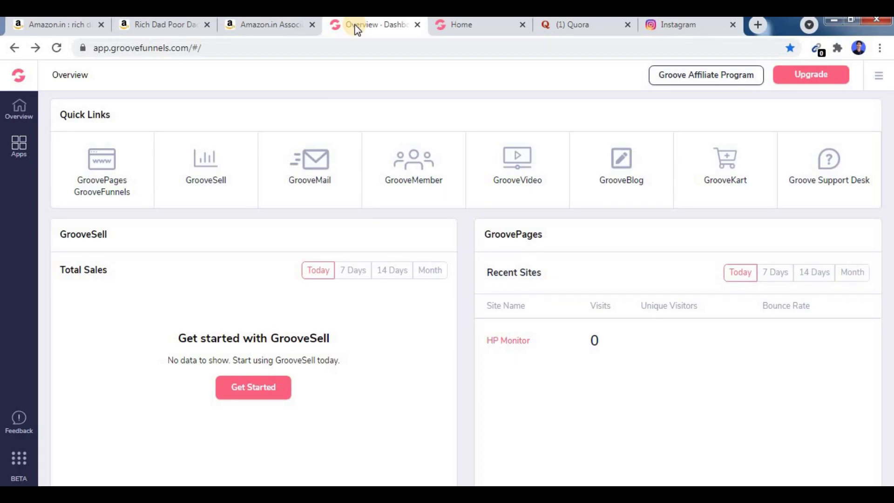
left_click(11, 149)
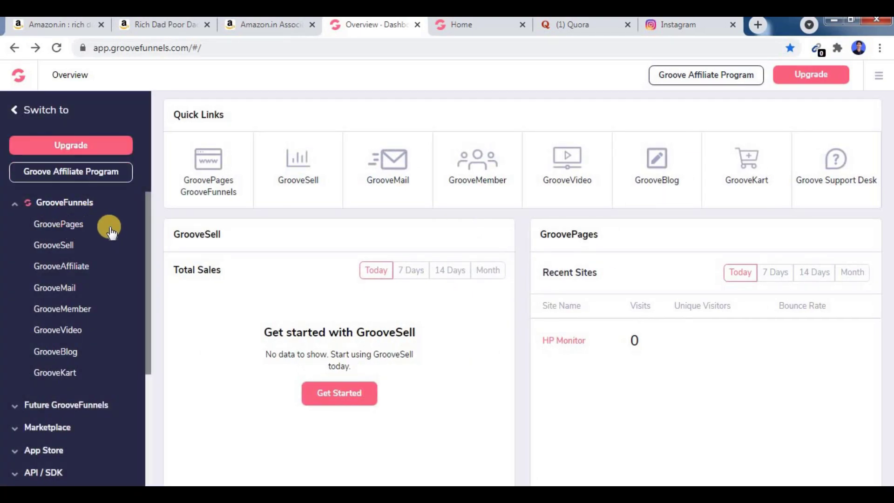
left_click(60, 227)
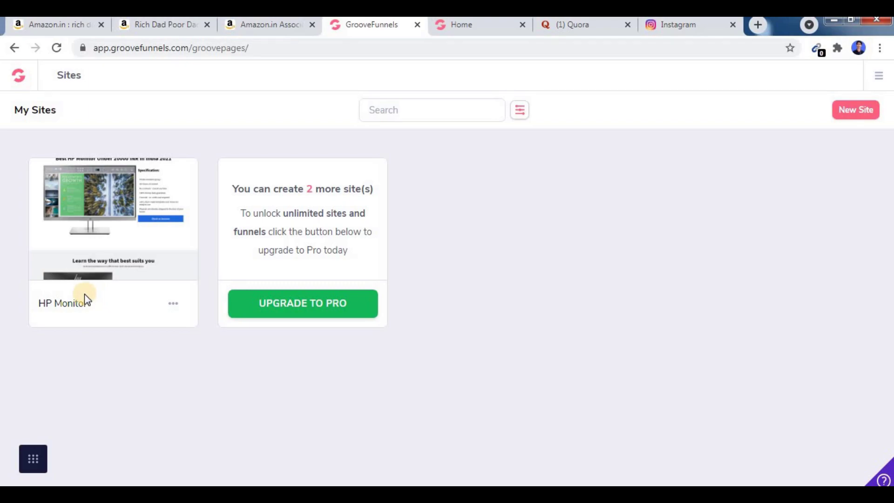
left_click(851, 114)
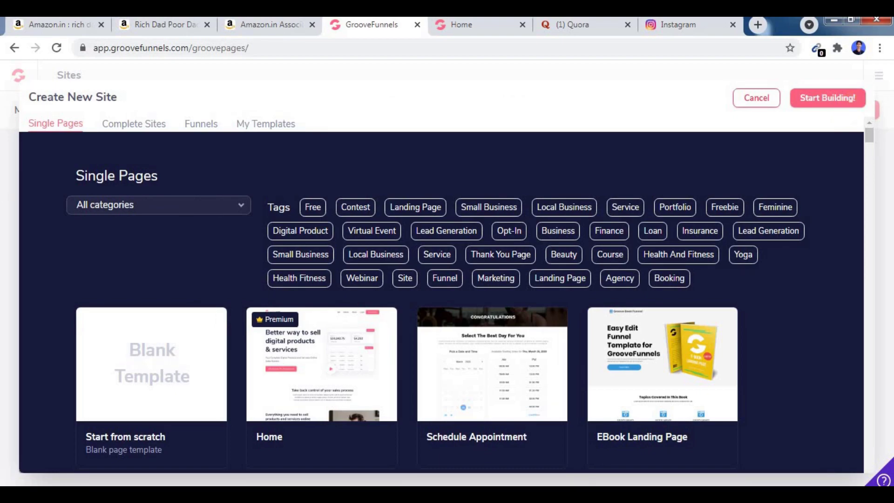
Browse the single-page templates and preview the EBook Landing Page template
mouse_move(255, 328)
scroll(320, 285, "down", 3)
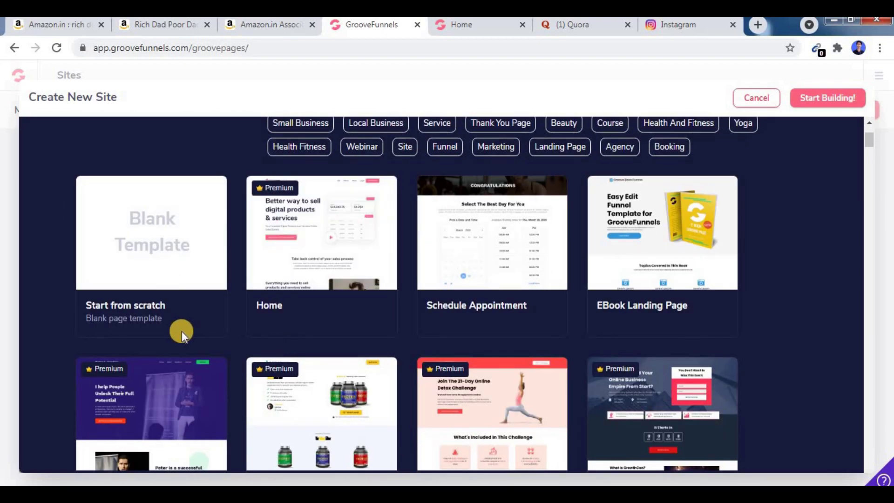
scroll(806, 221, "down", 2)
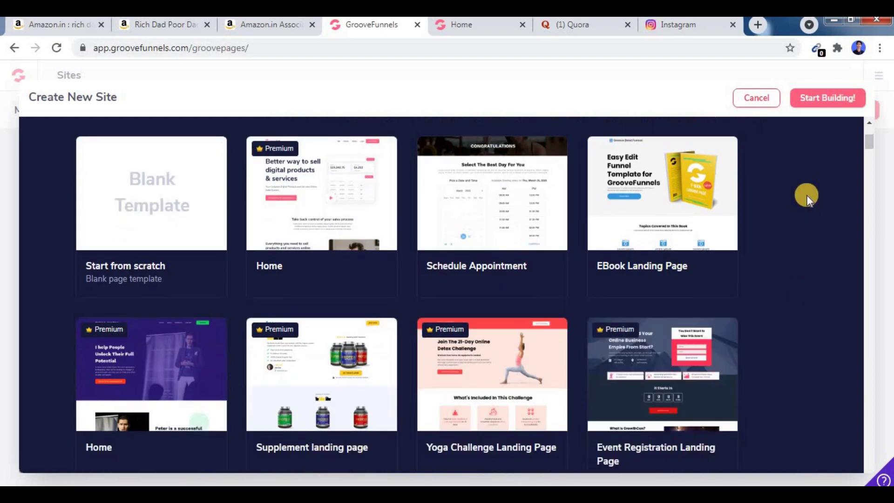
scroll(689, 291, "up", 3)
mouse_move(663, 291)
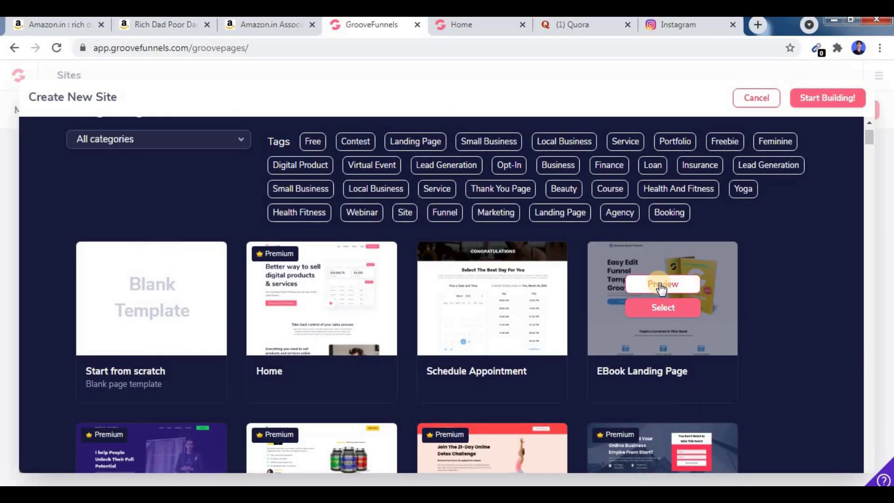
left_click(661, 286)
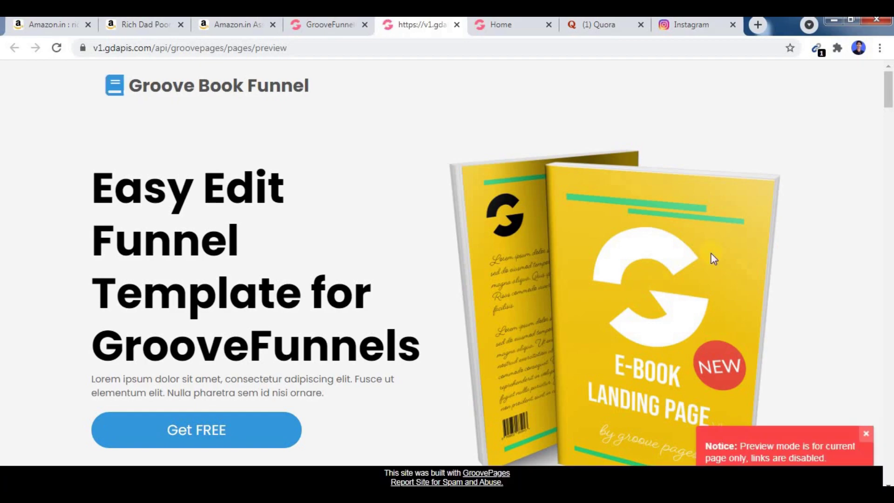
Compare the ebook template preview with the audiobook's product page, look through the preview's sections, and close it
left_click(137, 31)
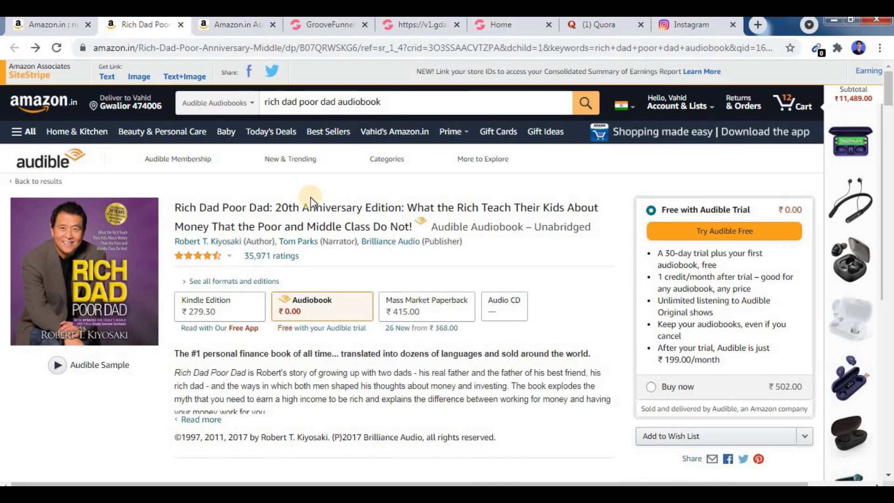
left_click(329, 21)
left_click(415, 25)
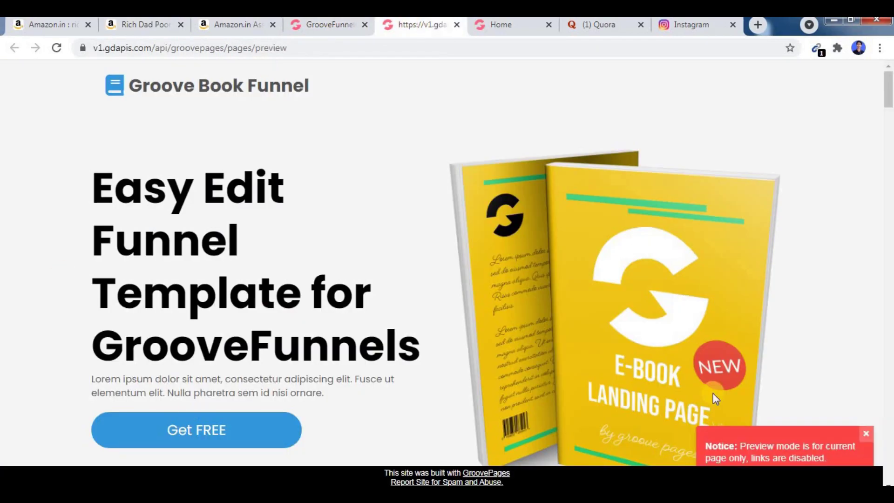
scroll(694, 210, "down", 12)
scroll(693, 208, "down", 10)
scroll(694, 208, "down", 5)
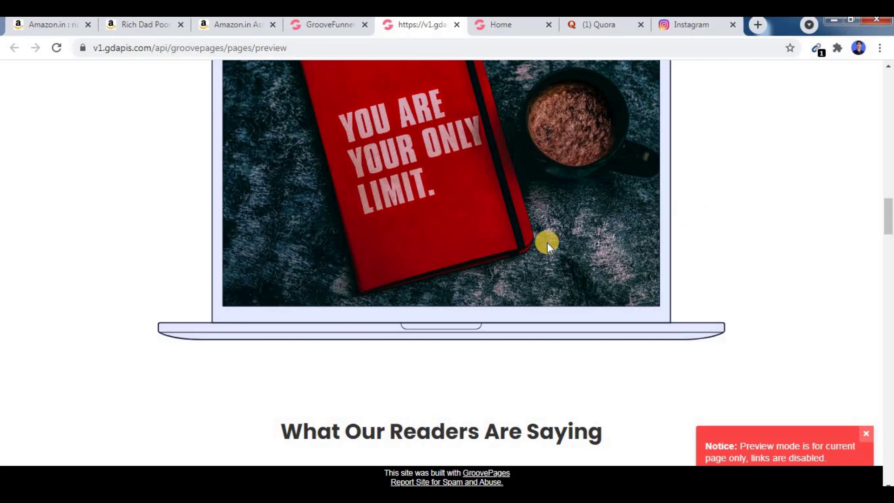
scroll(546, 242, "down", 10)
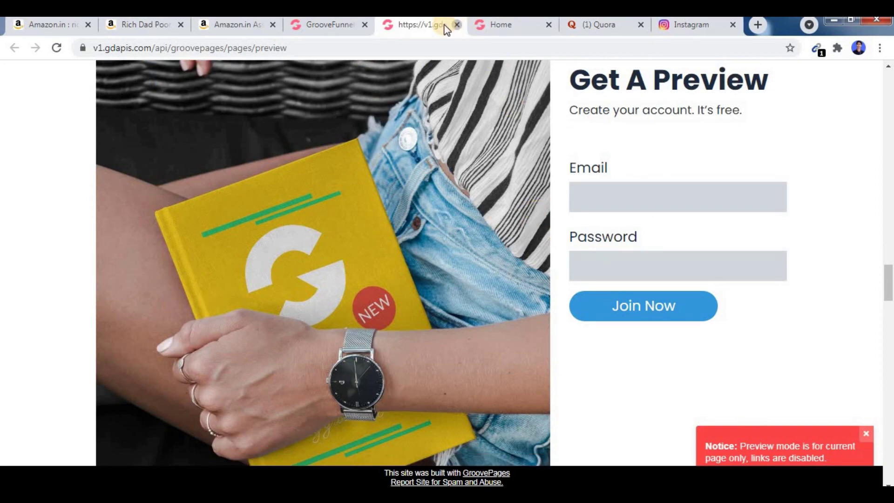
left_click(456, 24)
Examine the published HP monitor sales page from its heading down to the Pivot Rotation section, comparing it with the GroovePages template list
left_click_drag(132, 108, 651, 111)
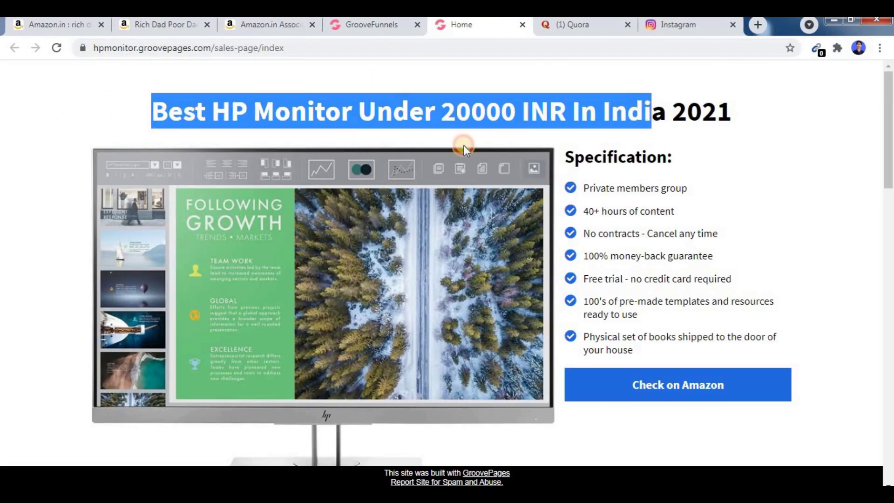
left_click(358, 24)
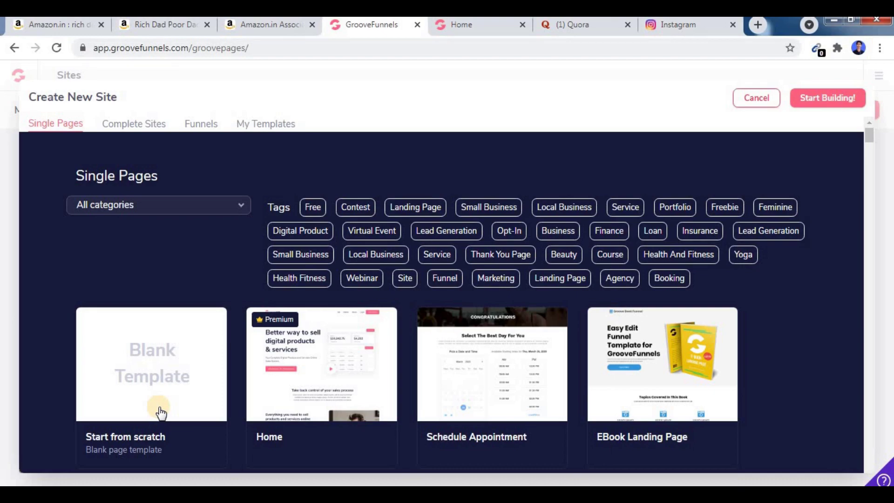
left_click(457, 26)
scroll(557, 275, "down", 20)
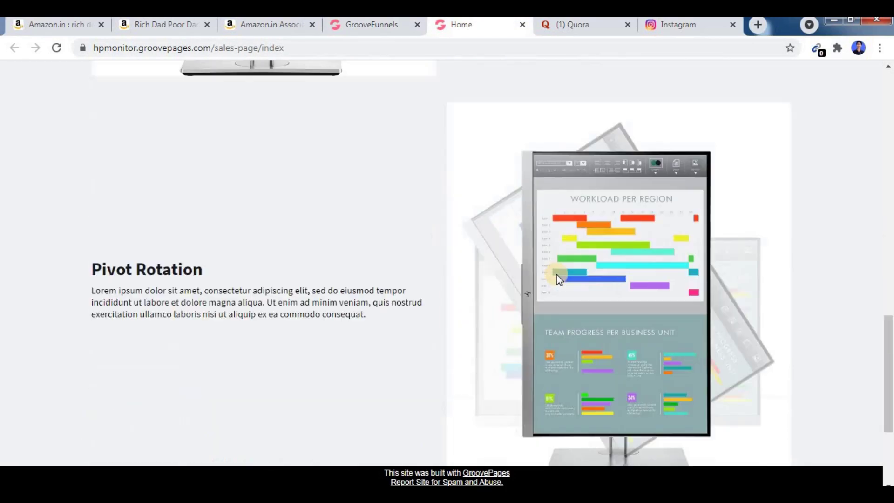
scroll(226, 247, "up", 20)
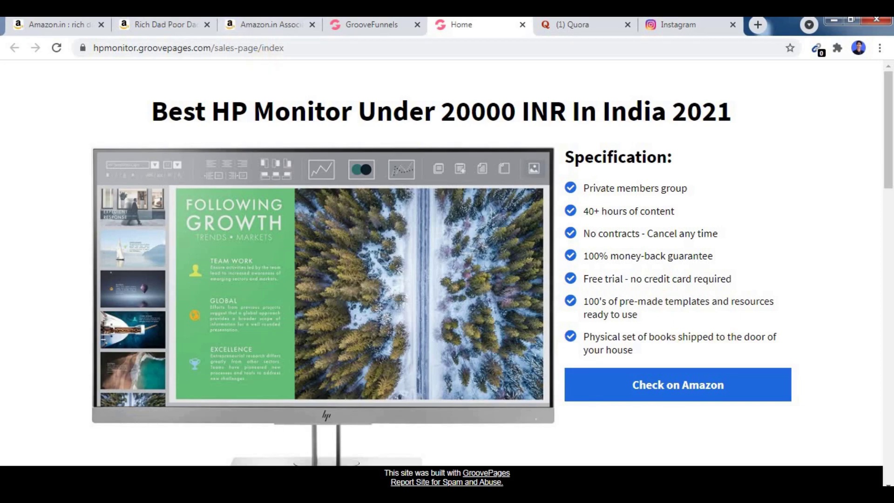
Generate the audiobook's short text affiliate link again, and select the HP monitor sales page's web address
left_click(155, 26)
left_click(106, 77)
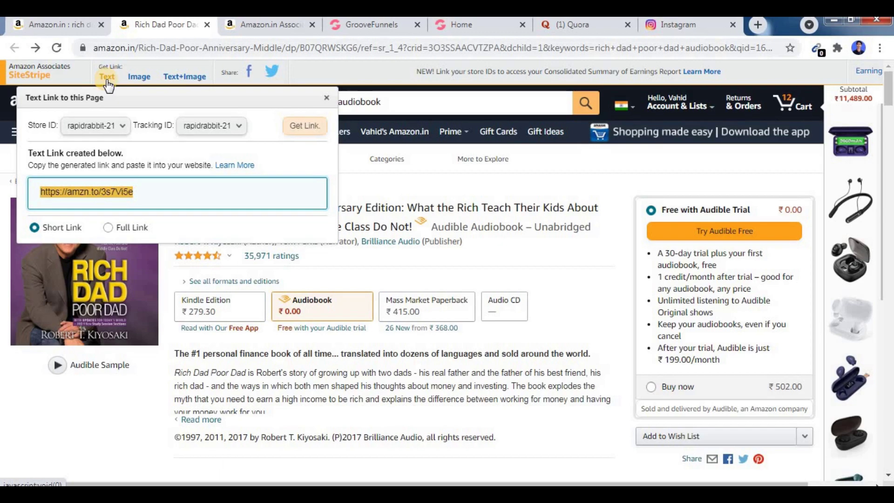
left_click(450, 25)
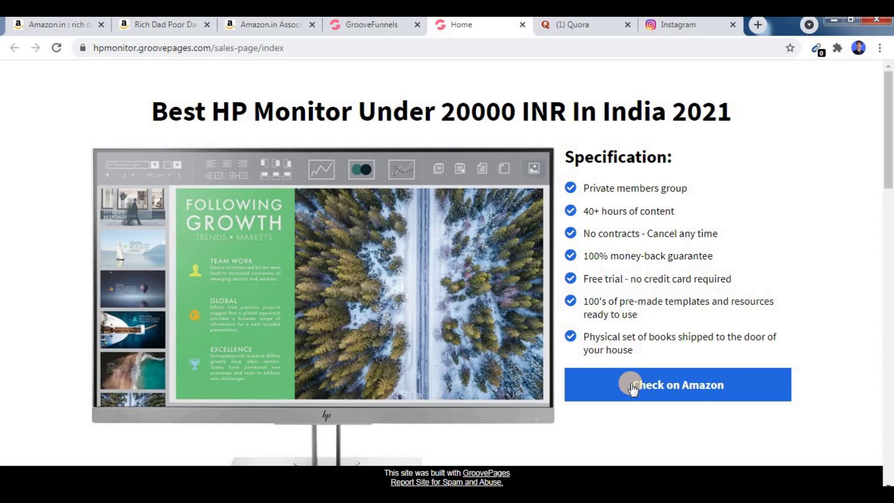
left_click(314, 50)
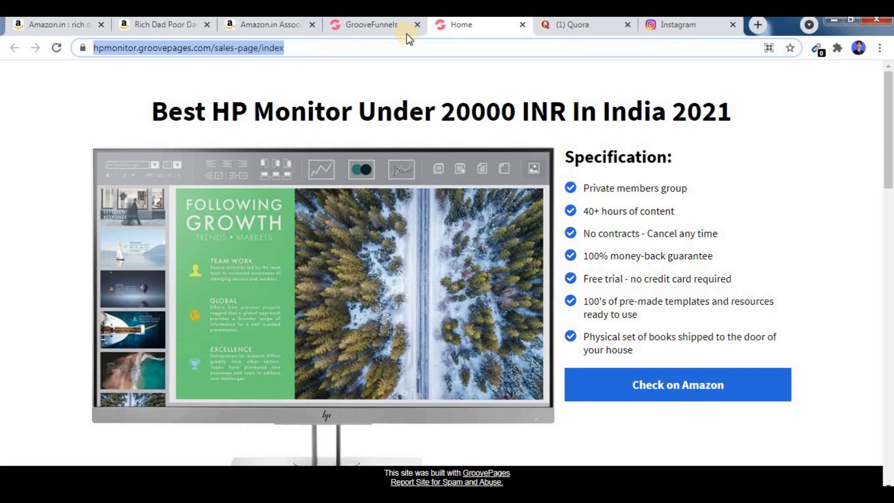
View the Quora home feed, return to the audiobook's product page, and dismiss its text link box
left_click(565, 29)
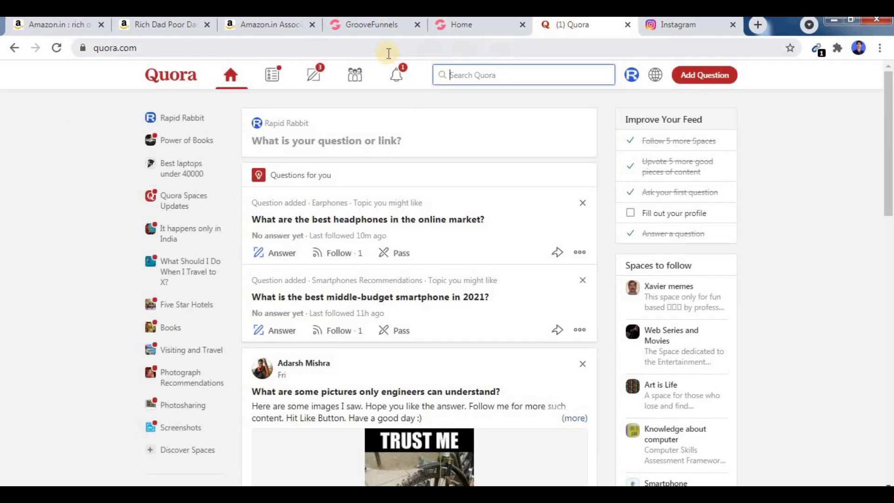
left_click(169, 29)
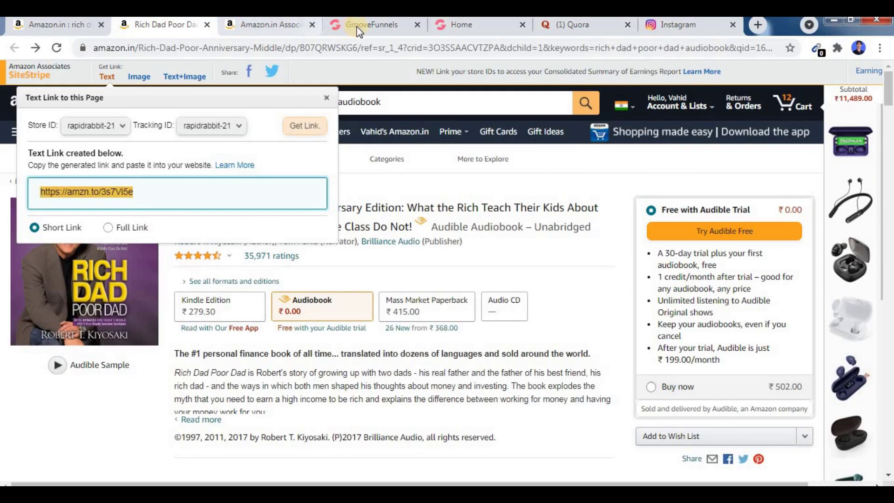
left_click(3, 446)
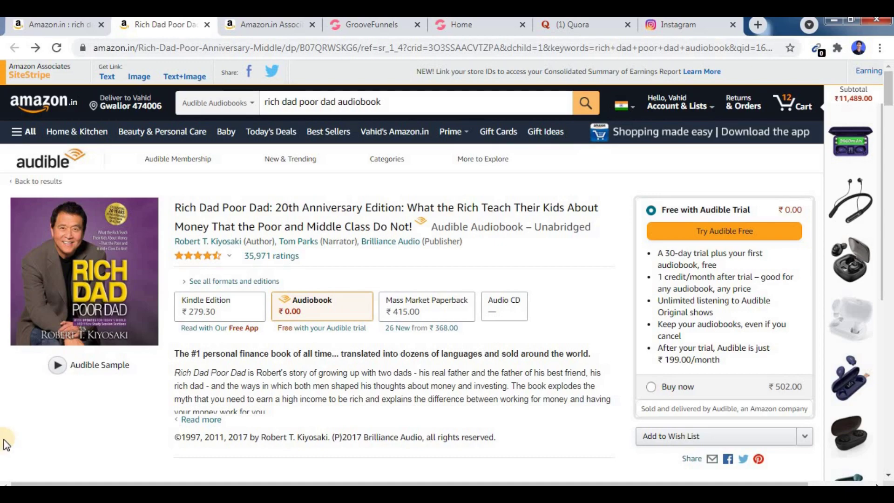
Switch to Quora and search for "best motivational audiobooks"
left_click(572, 20)
left_click(520, 77)
type("best mot")
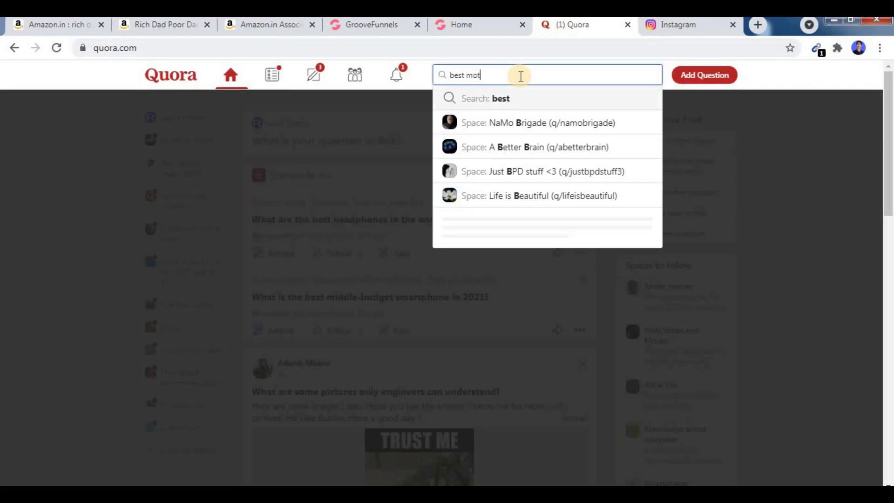
type("ivation")
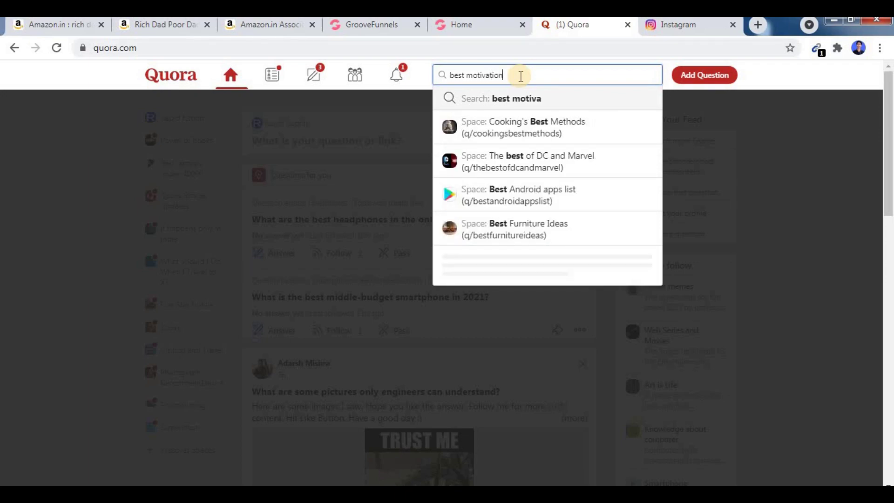
type("al au")
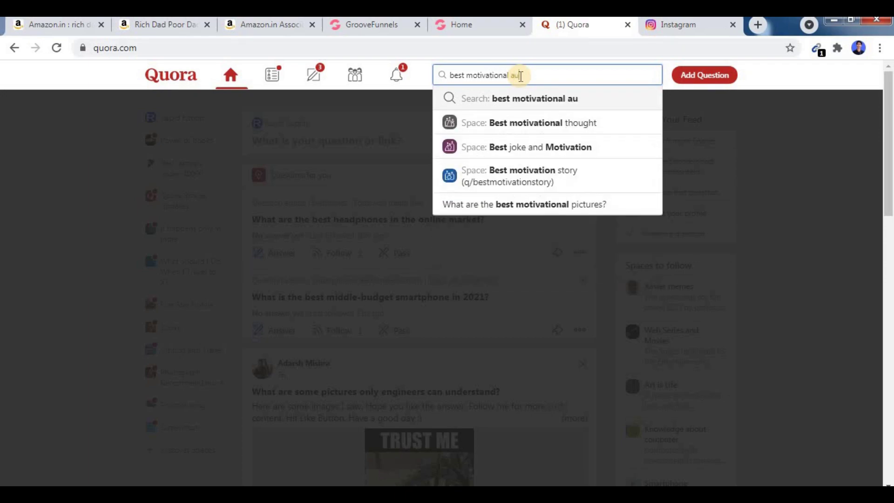
type("diobooks")
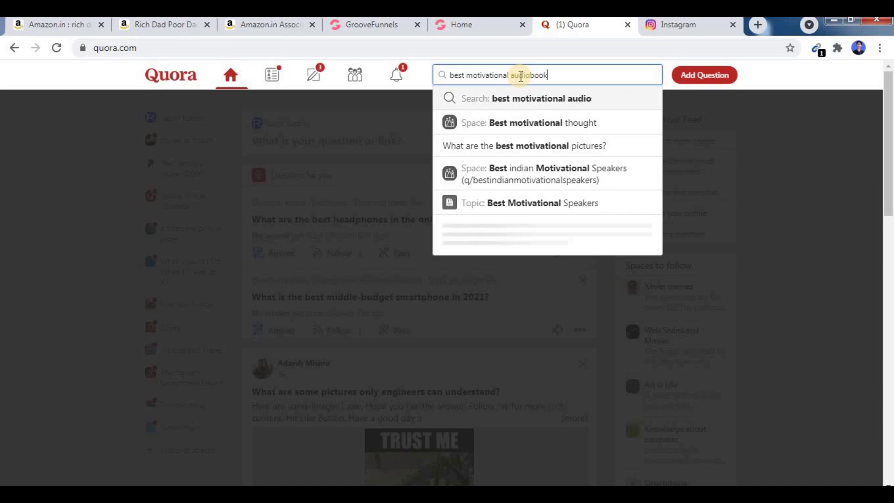
left_click(532, 99)
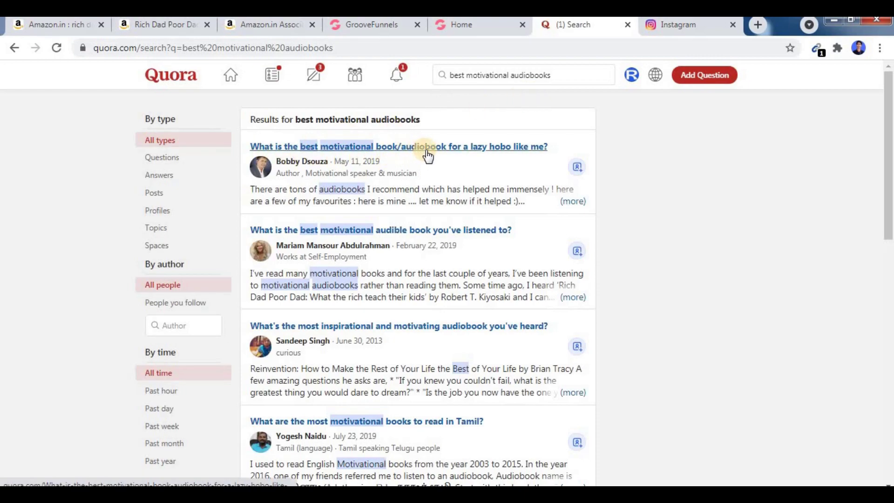
Change the Quora search to "best motivational audiobook" and look through the matching questions
left_click(558, 75)
key("BackSpace")
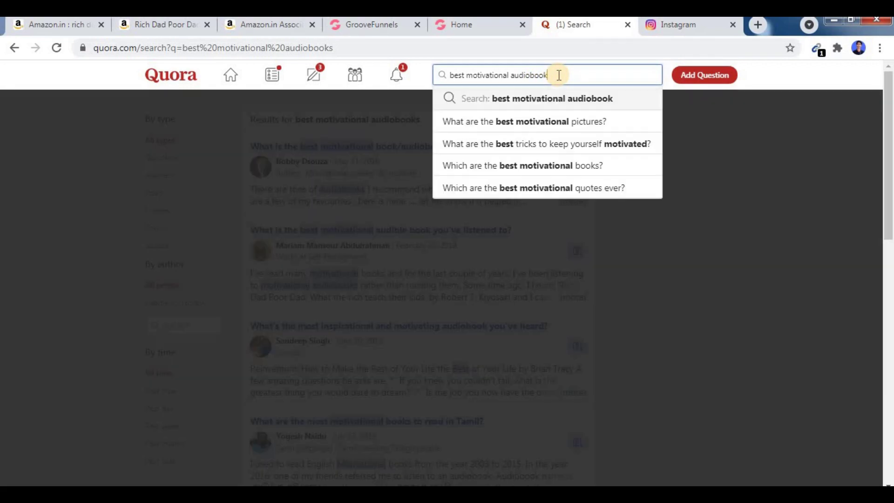
left_click(517, 103)
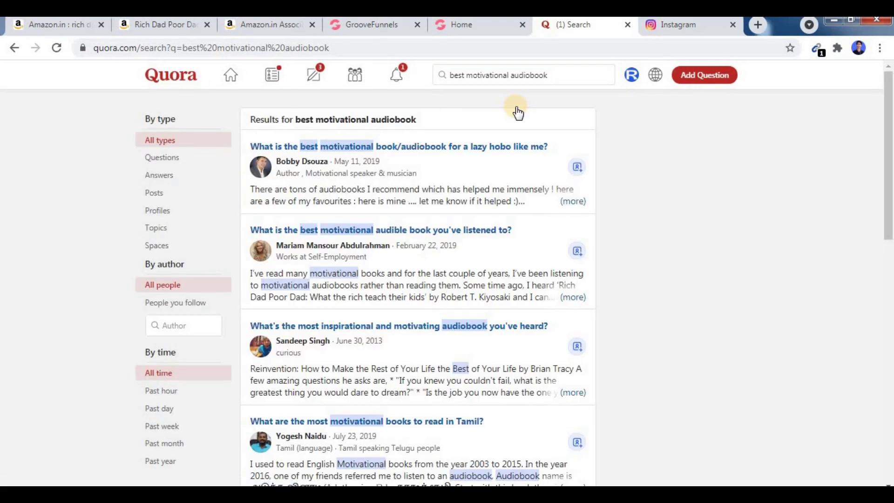
scroll(468, 243, "down", 4)
scroll(468, 243, "down", 1)
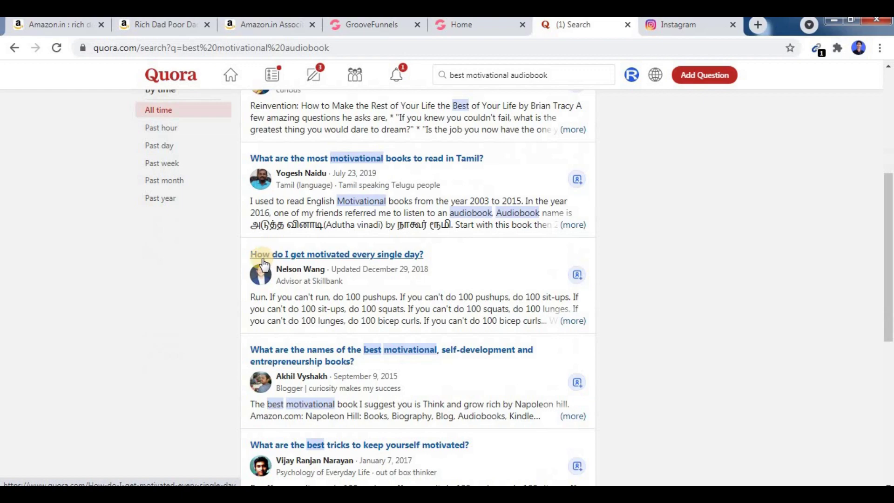
scroll(405, 264, "up", 5)
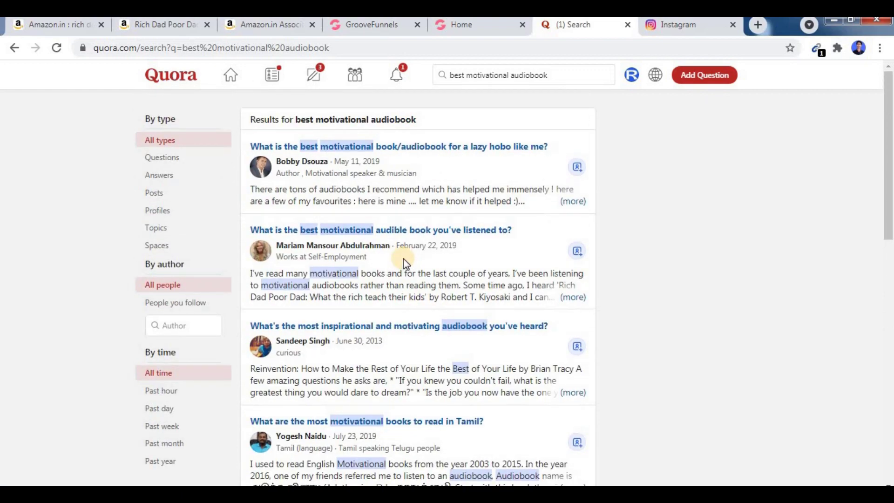
Open the Quora question "What is the best motivational book/audiobook for a lazy hobo like me?" after revisiting the audiobook's Amazon product page
left_click(158, 25)
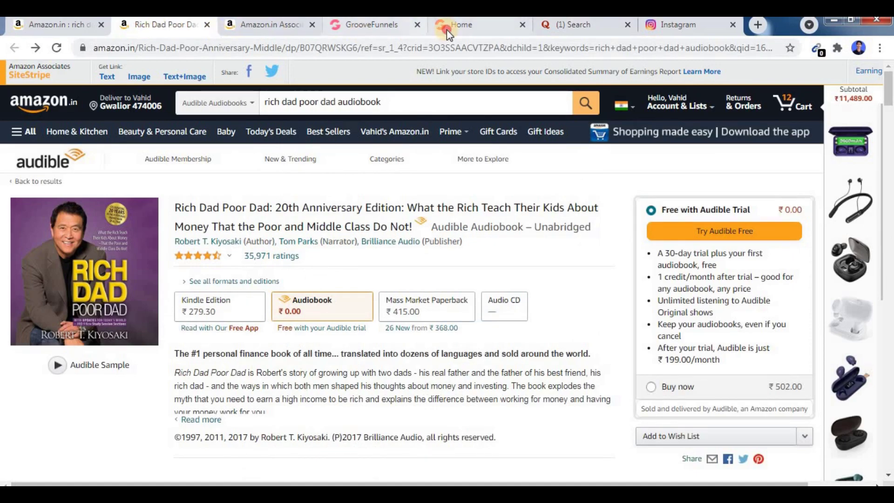
left_click(446, 30)
left_click(549, 24)
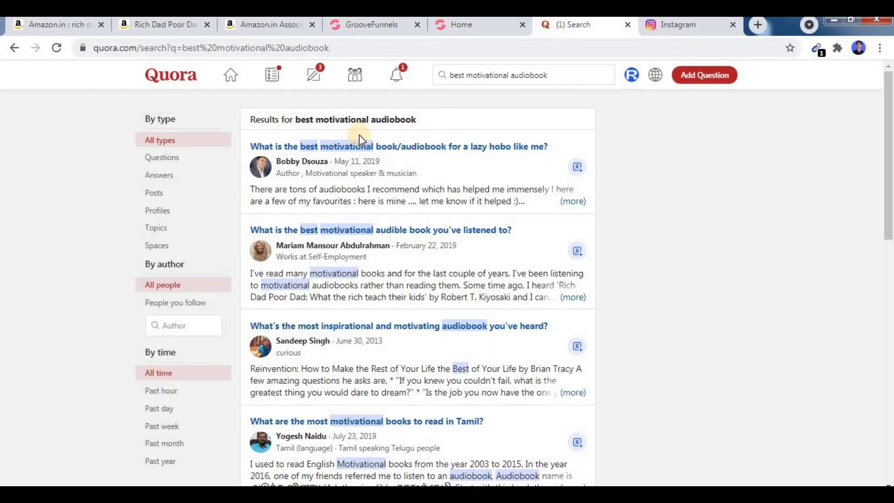
left_click(358, 148)
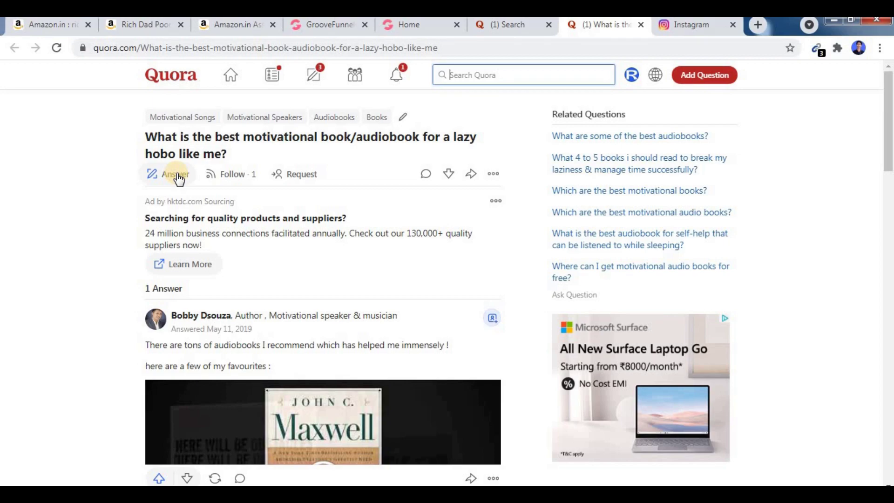
Review the audiobook's Amazon page and the HP monitor sales page as link options, returning to the Quora question
left_click(148, 27)
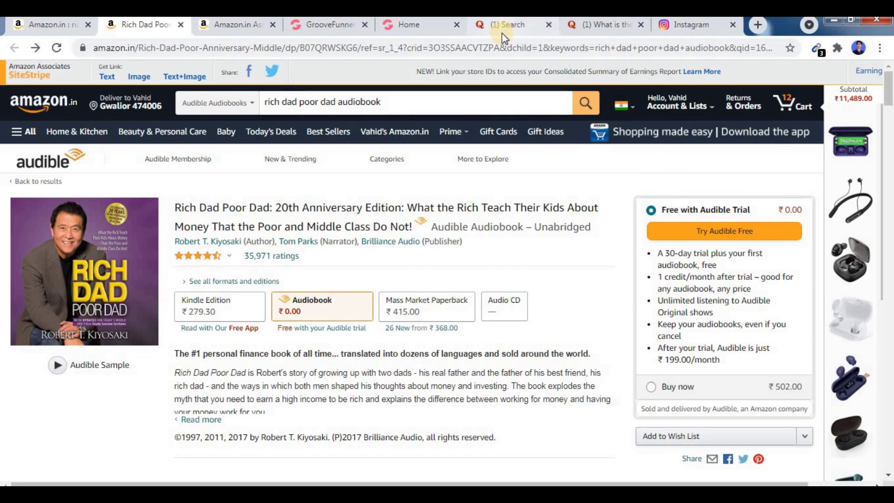
left_click(600, 27)
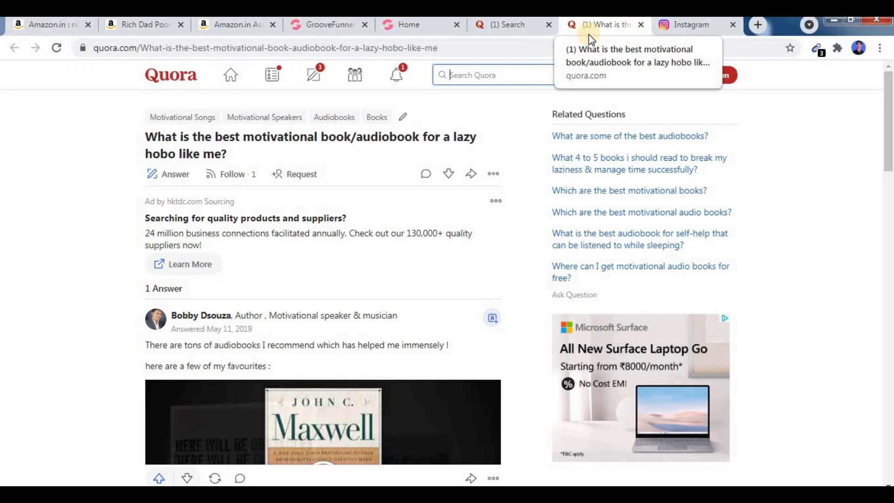
left_click(404, 25)
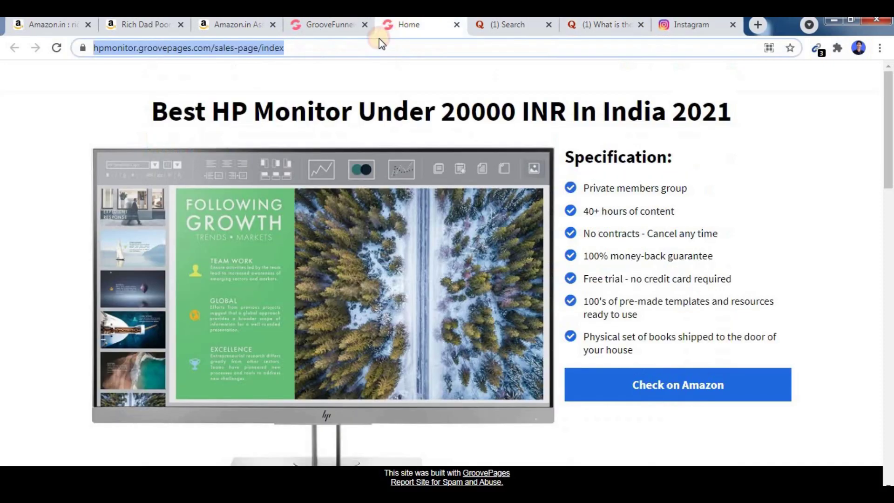
left_click(136, 27)
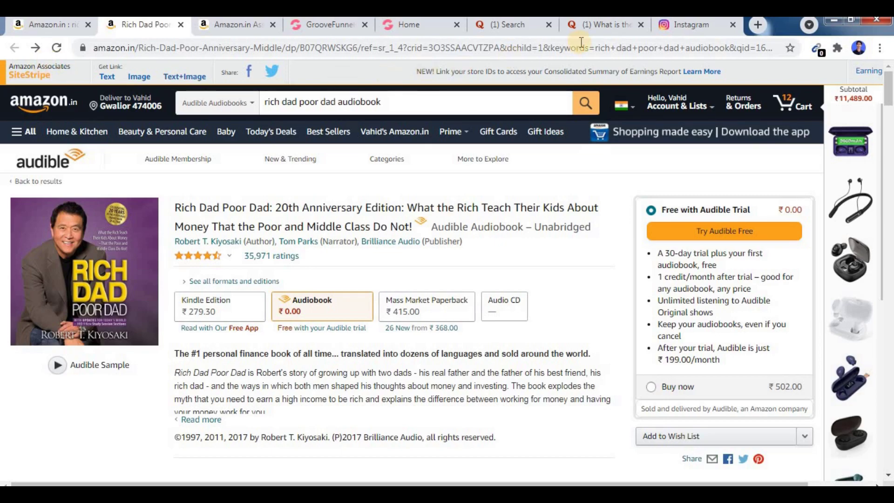
left_click(592, 26)
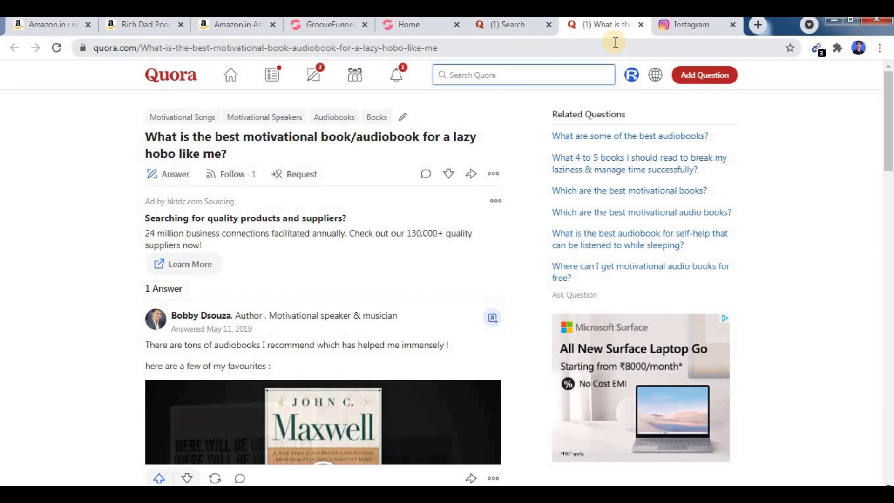
Switch to Instagram, search for "#motivationalbook" and open that hashtag's page
left_click(678, 32)
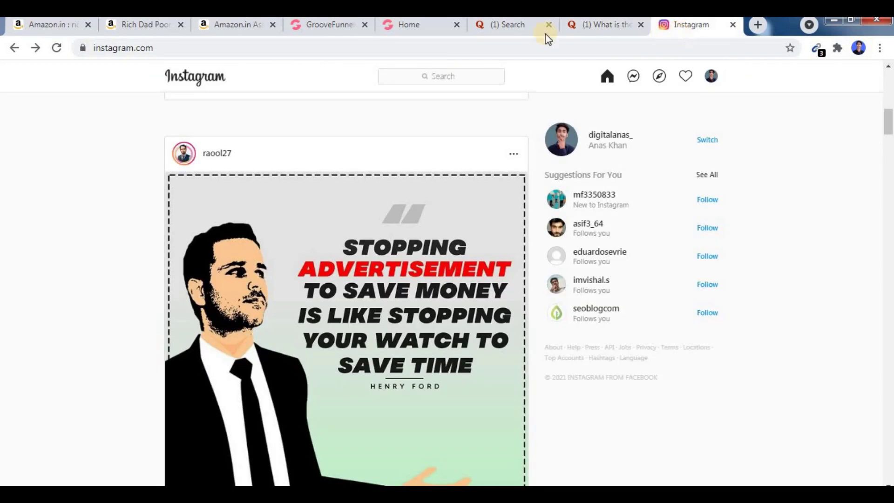
left_click(134, 28)
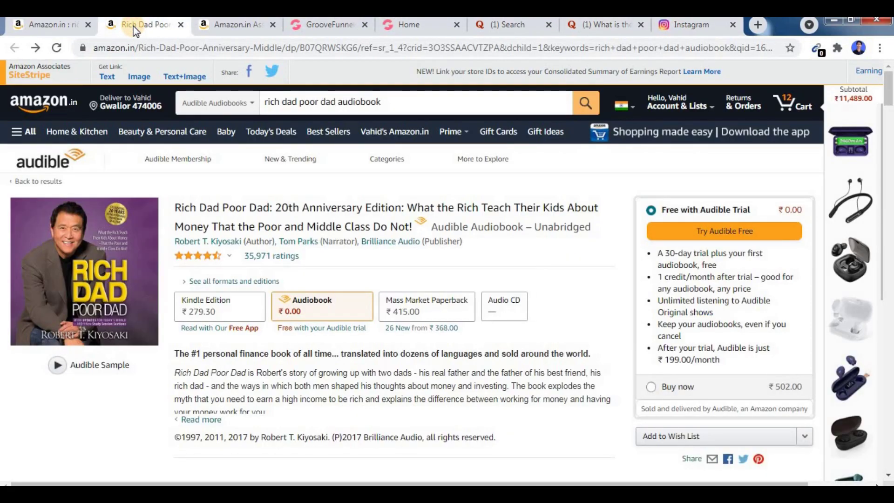
left_click(674, 26)
left_click(435, 75)
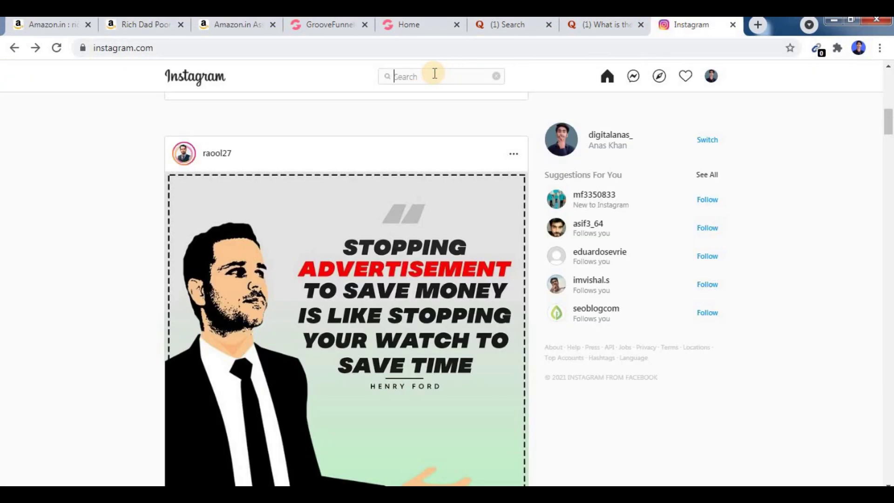
type("#motivationalbook")
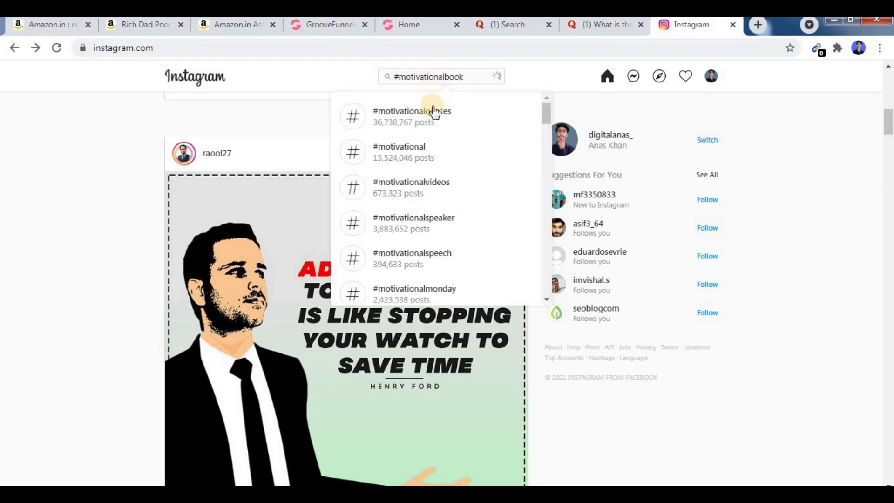
left_click(476, 123)
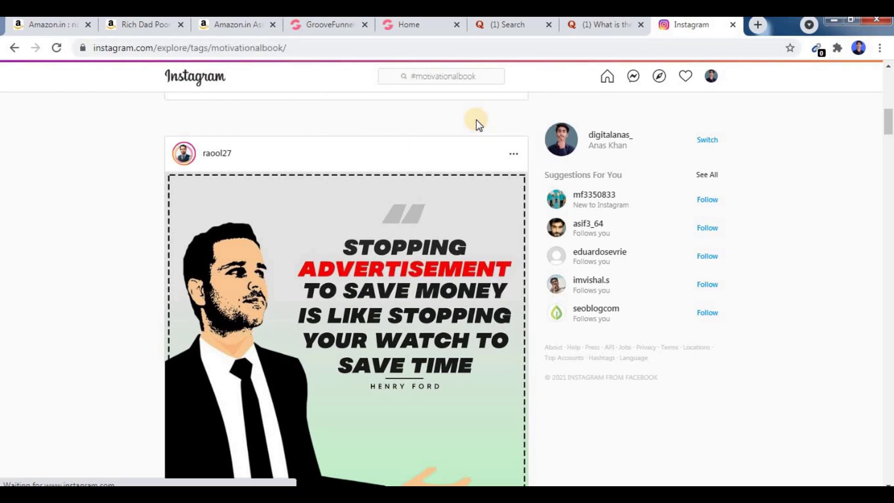
Browse the #motivationalbook posts and open the one showing the book "Hidden Secrets of Confidence Uncovered"
scroll(476, 123, "down", 5)
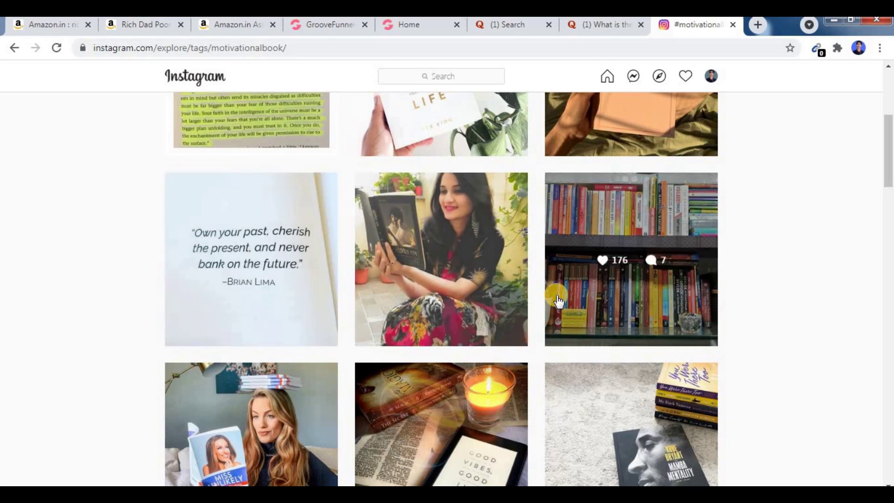
scroll(558, 300, "down", 5)
scroll(468, 263, "down", 4)
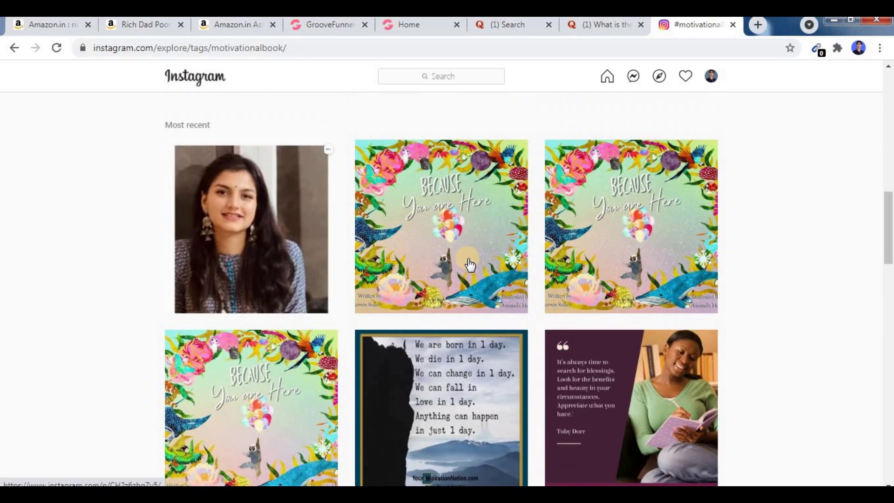
scroll(469, 265, "down", 10)
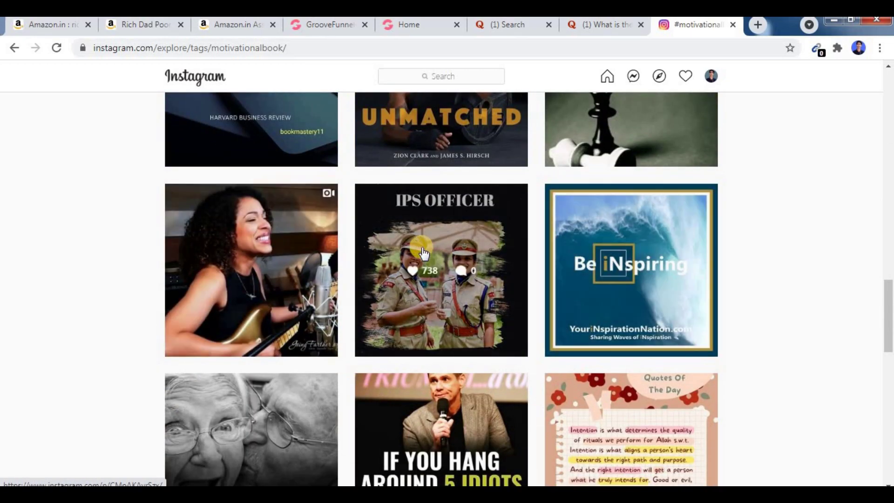
scroll(423, 251, "down", 11)
left_click(396, 111)
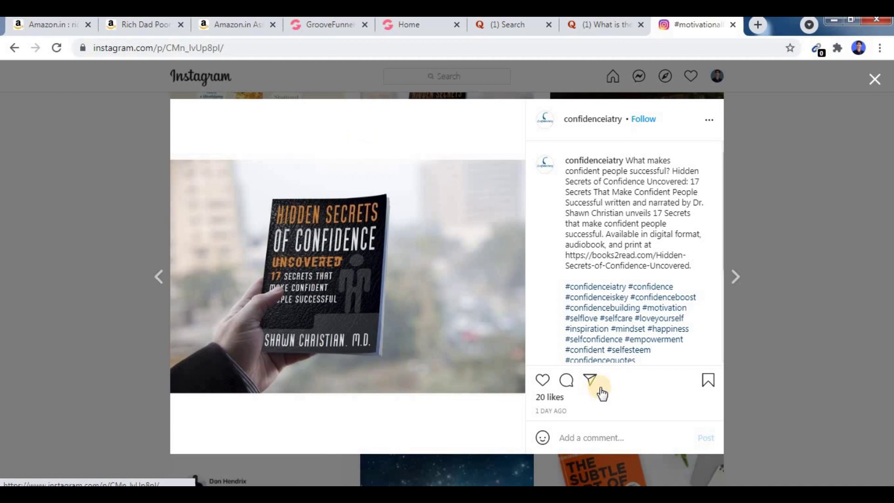
Look through the accounts that liked the book post, and view the HP monitor sales page in between
left_click(548, 397)
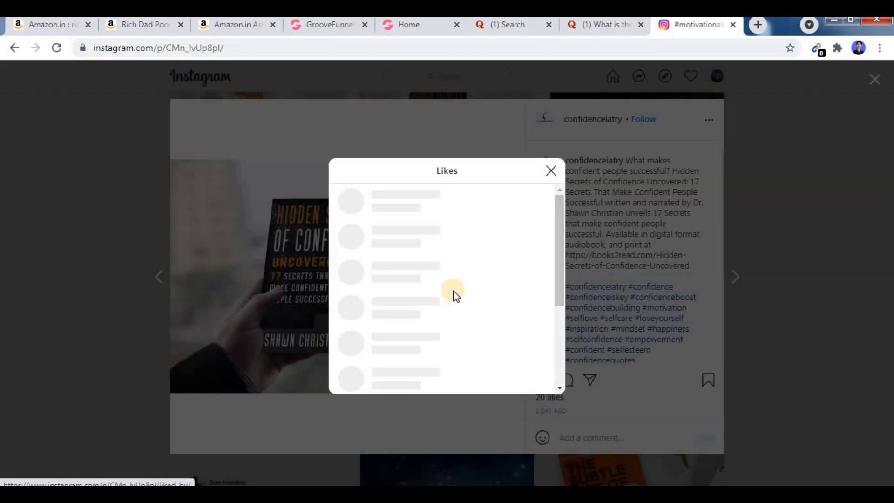
scroll(401, 243, "down", 5)
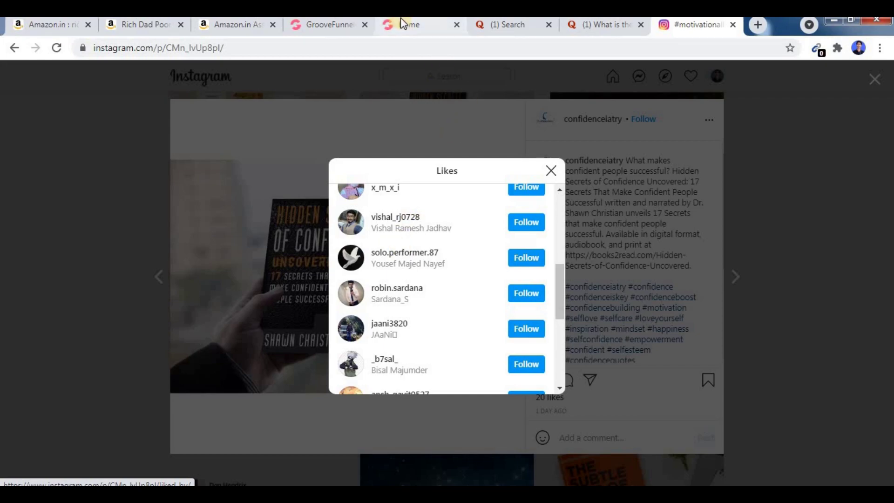
left_click(419, 24)
left_click(43, 119)
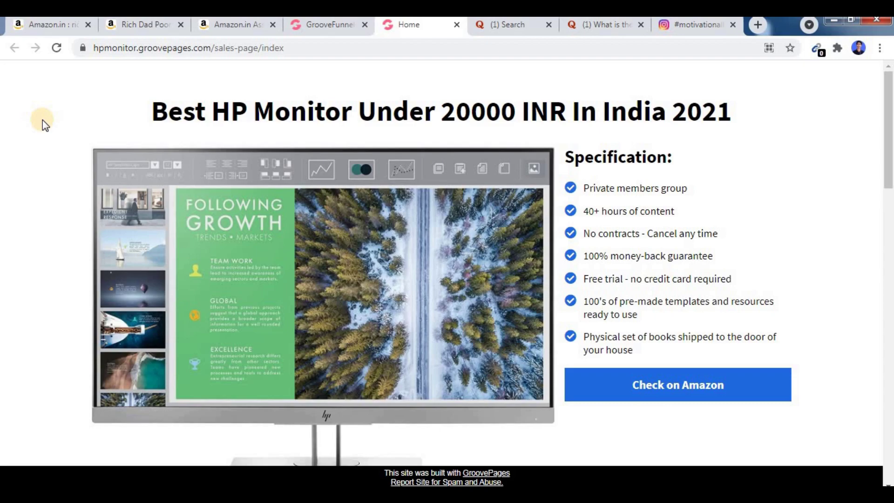
left_click(694, 25)
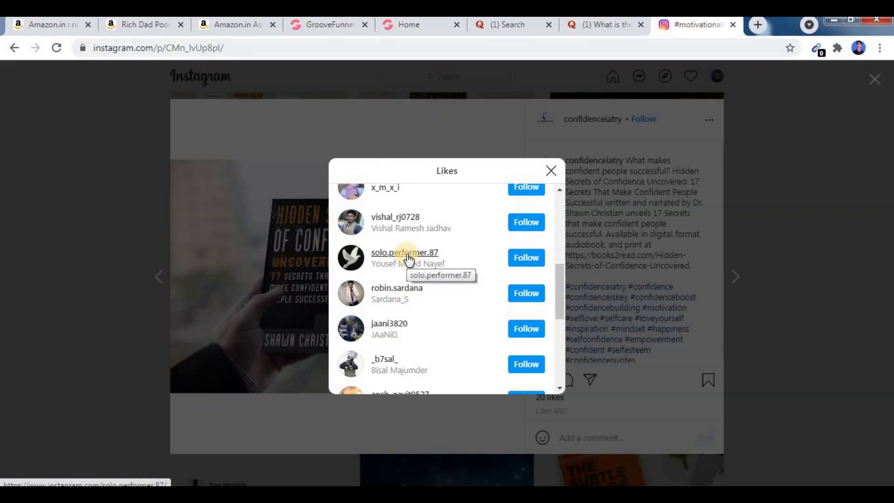
mouse_move(408, 259)
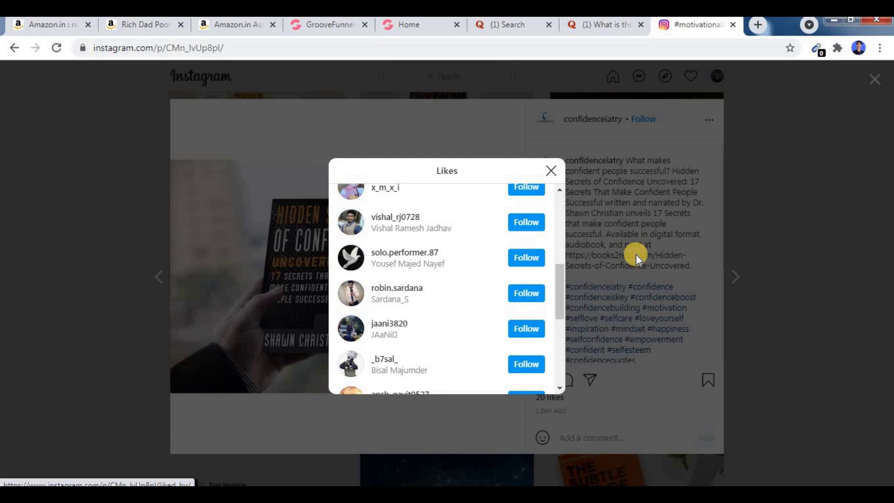
Close the likes list and the book post, and look through more #motivationalbook posts
left_click(549, 173)
left_click(874, 78)
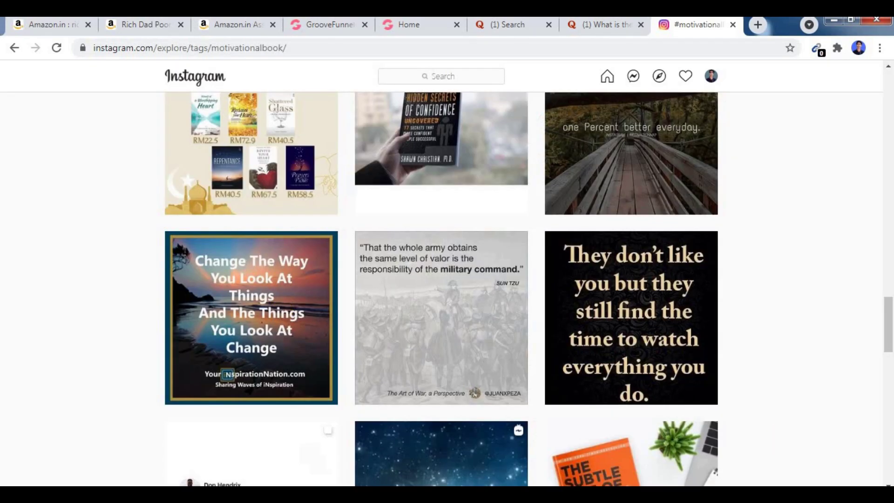
scroll(404, 329, "down", 5)
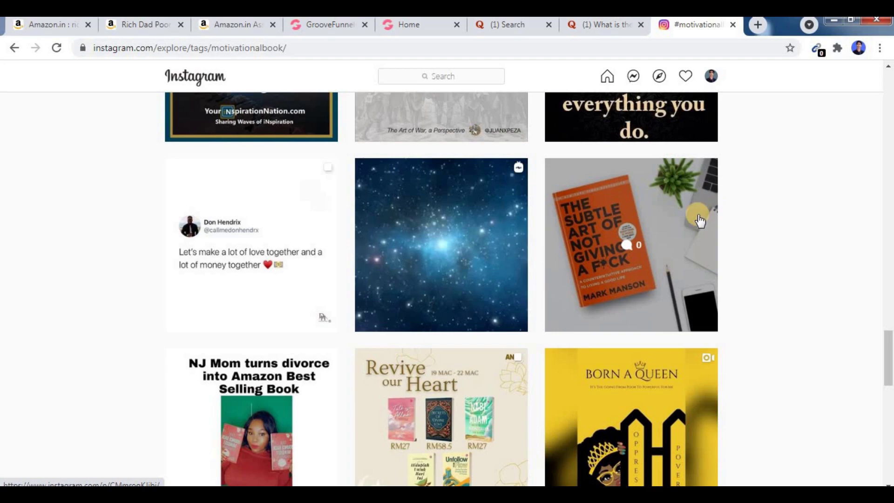
left_click(605, 25)
left_click(668, 26)
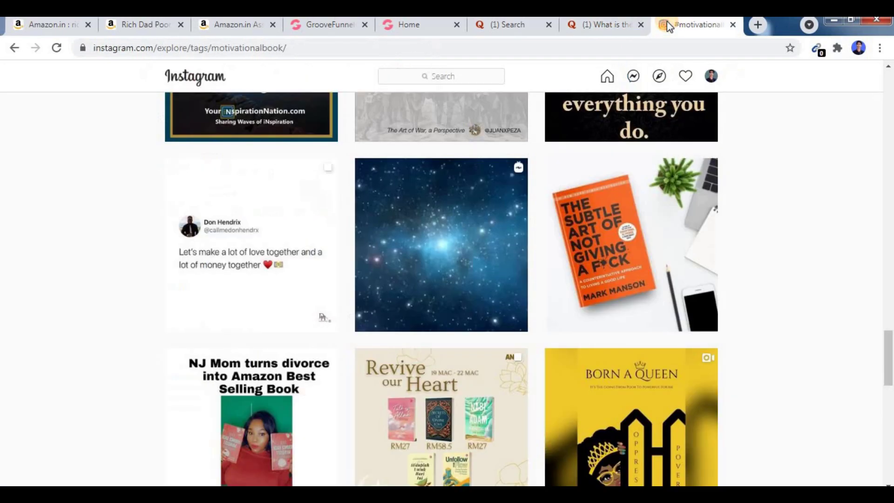